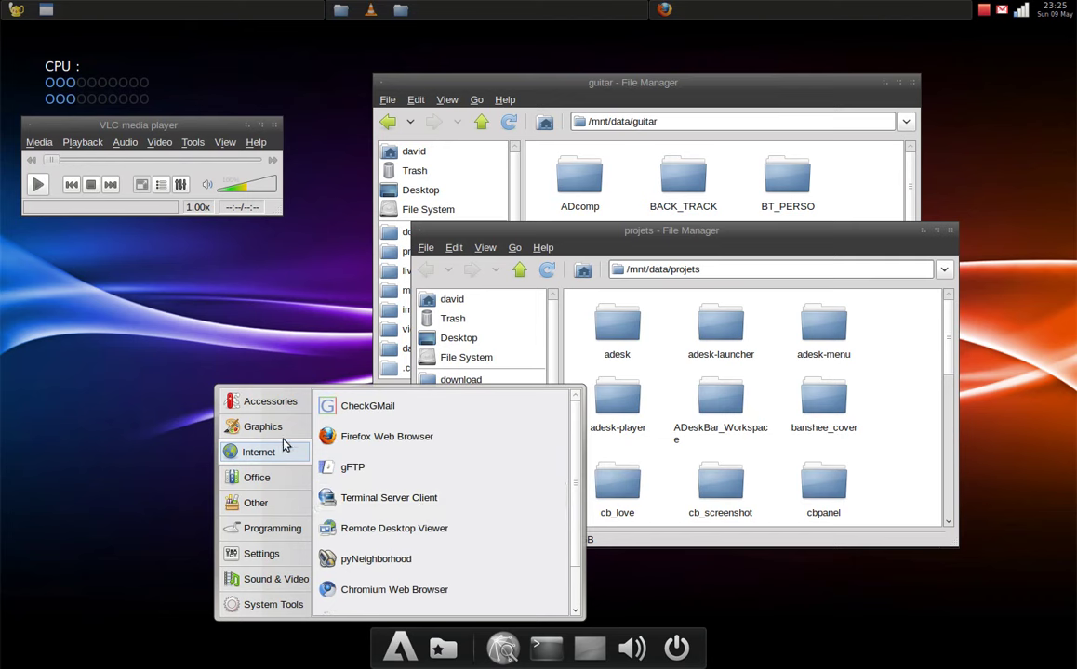
Dismiss the applications menu and close both the projets and guitar file manager windows.
{"action": "left_click", "coordinate": [270, 405]}
{"action": "left_click", "coordinate": [362, 441]}
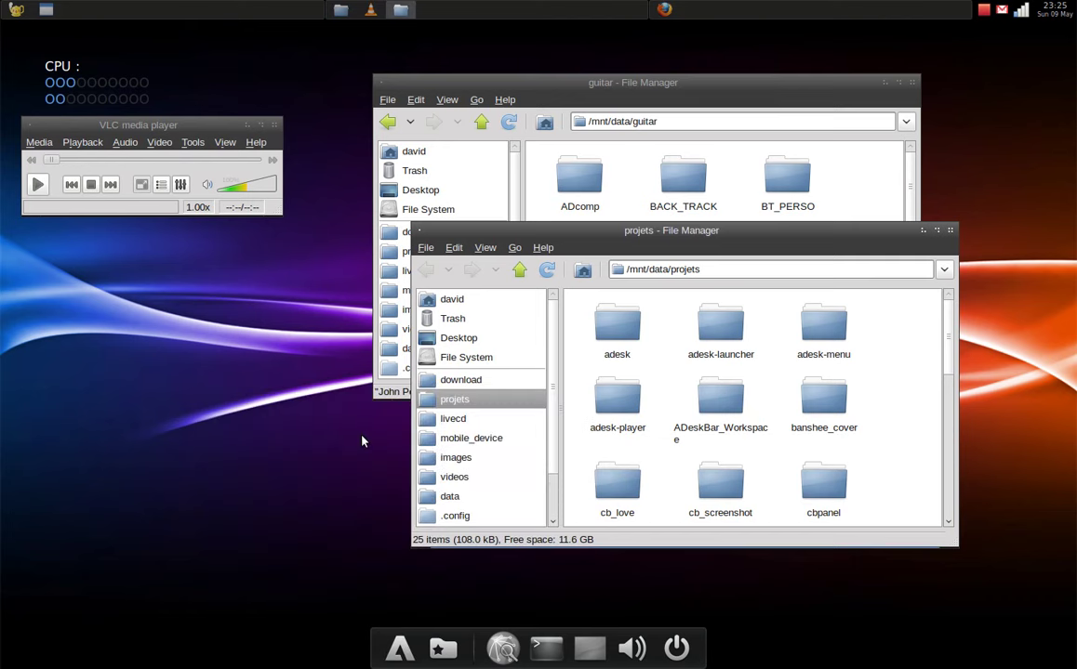
{"action": "left_click", "coordinate": [440, 271]}
{"action": "left_click", "coordinate": [949, 230]}
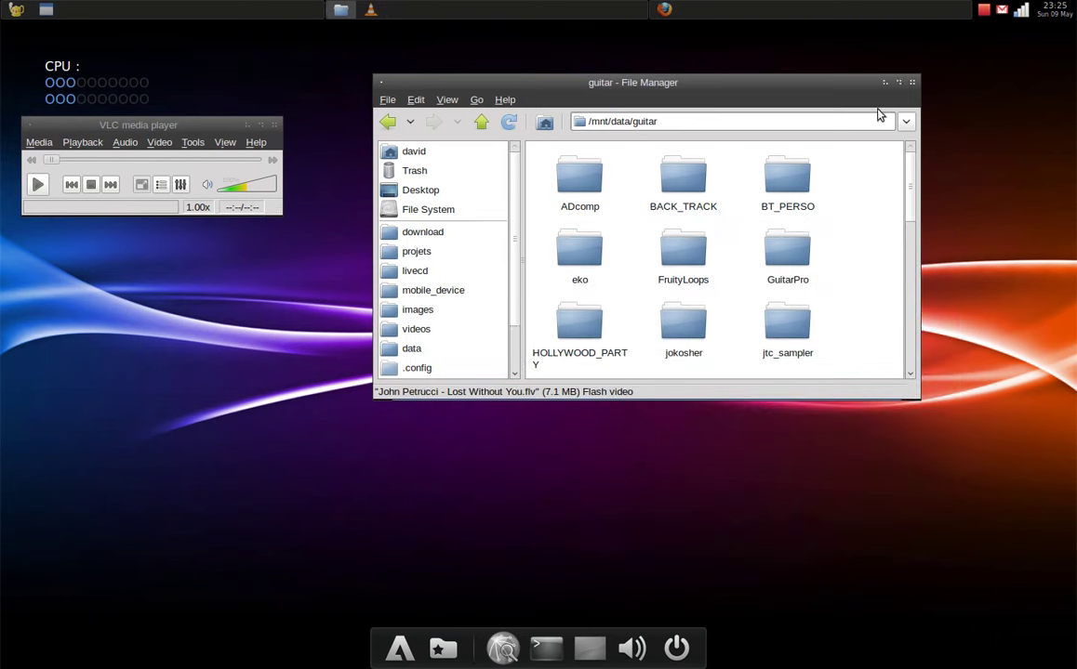
{"action": "left_click", "coordinate": [912, 82]}
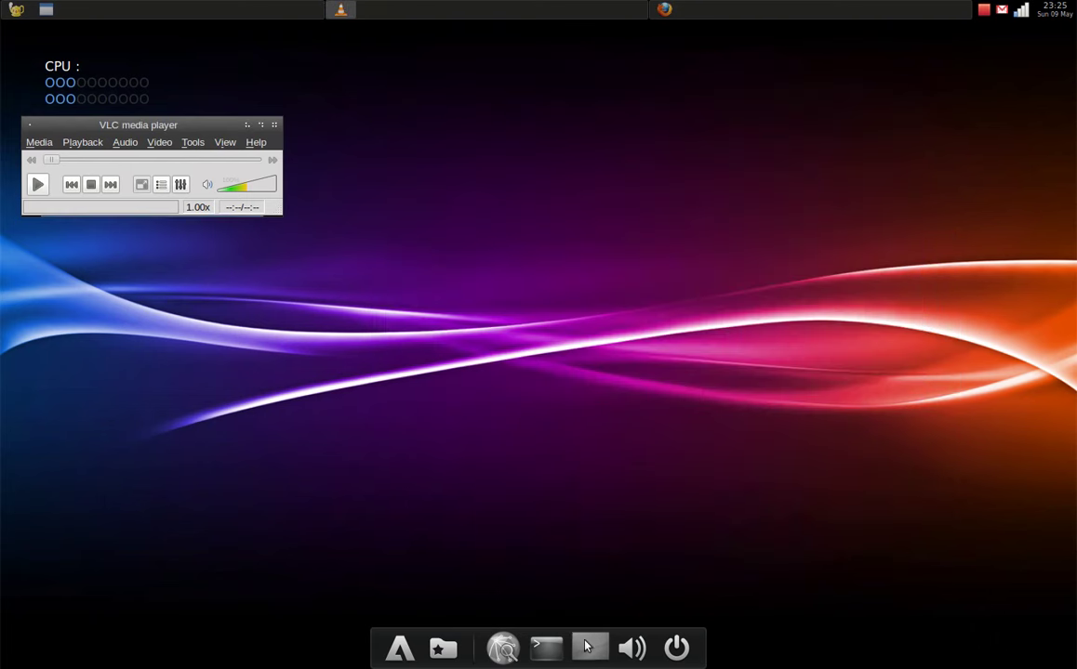
Open the ADeskBar settings, check the bar's position options and look through its list of launchers.
{"action": "right_click", "coordinate": [649, 654]}
{"action": "left_click", "coordinate": [674, 637]}
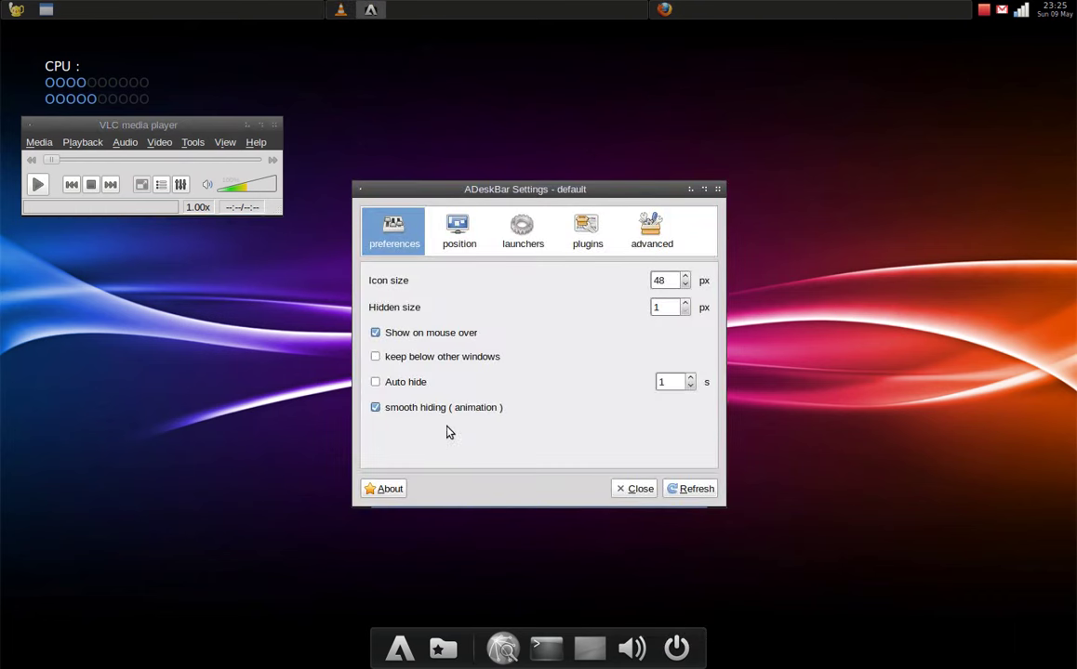
{"action": "left_click", "coordinate": [460, 239]}
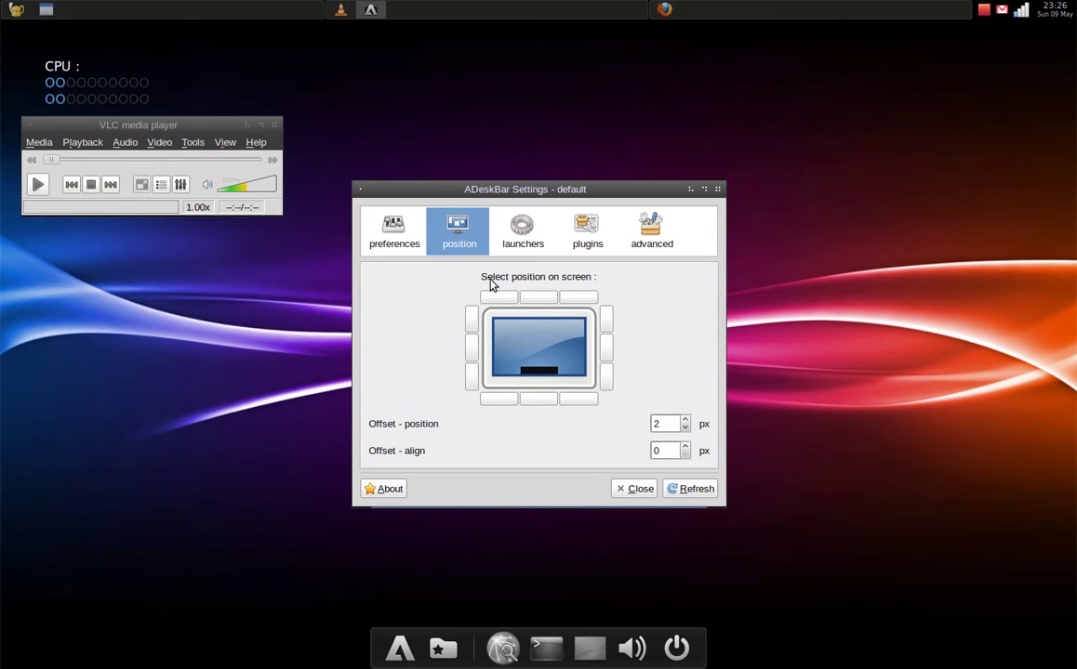
{"action": "left_click", "coordinate": [528, 243]}
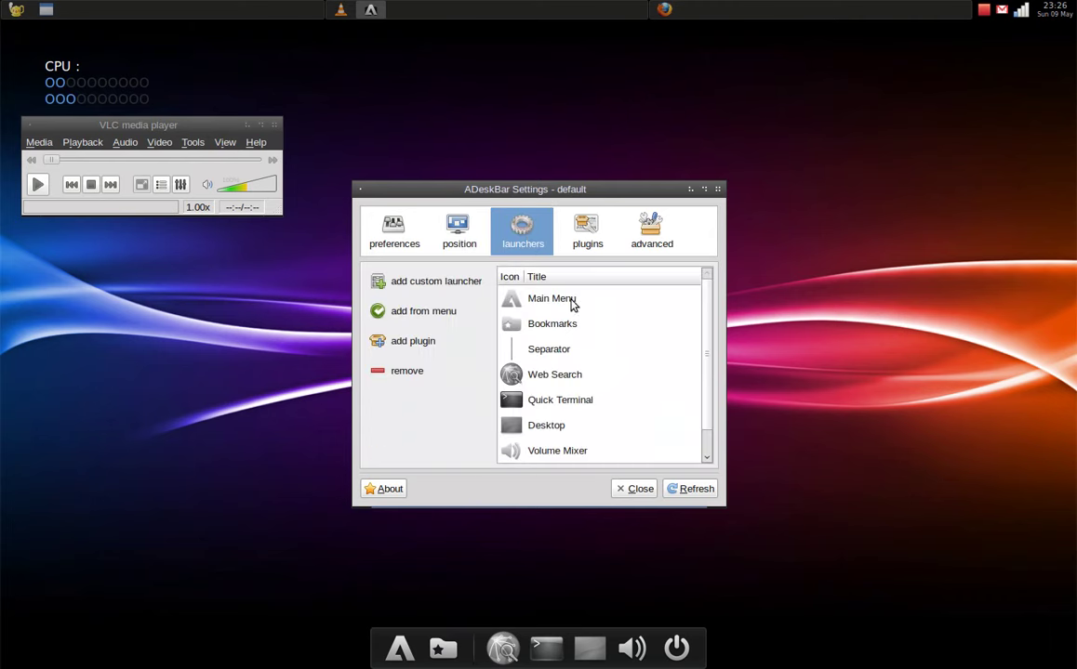
{"action": "scroll", "coordinate": [603, 375], "scroll_direction": "down", "scroll_amount": 1}
{"action": "scroll", "coordinate": [603, 374], "scroll_direction": "up", "scroll_amount": 1}
Start a new custom launcher with the title "test" and the command "thunar".
{"action": "left_click", "coordinate": [427, 283]}
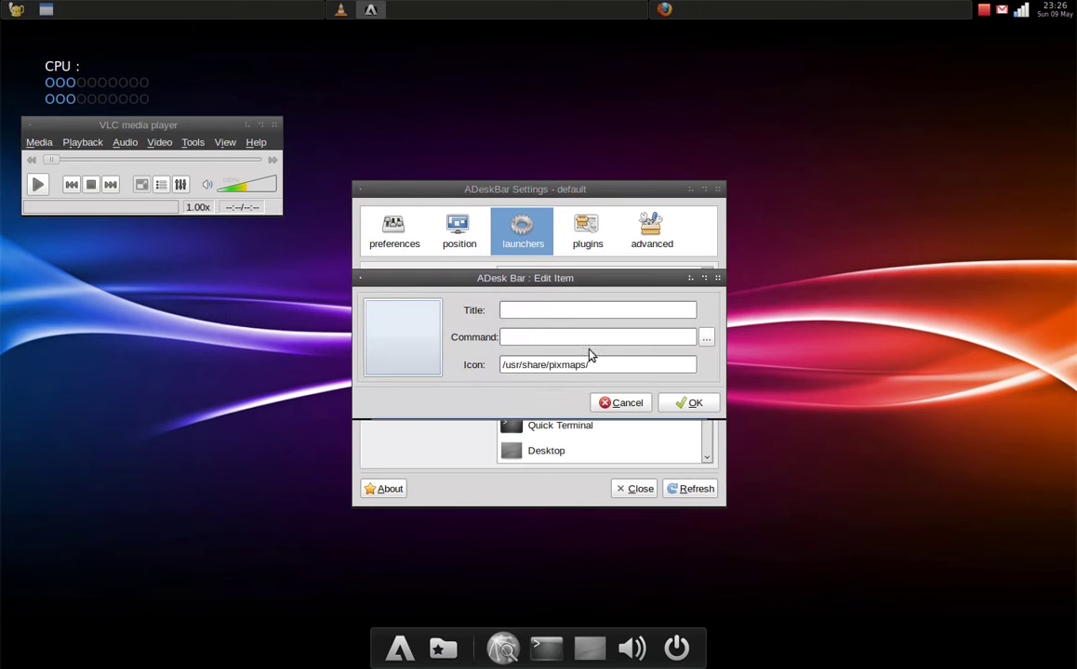
{"action": "left_click", "coordinate": [706, 339]}
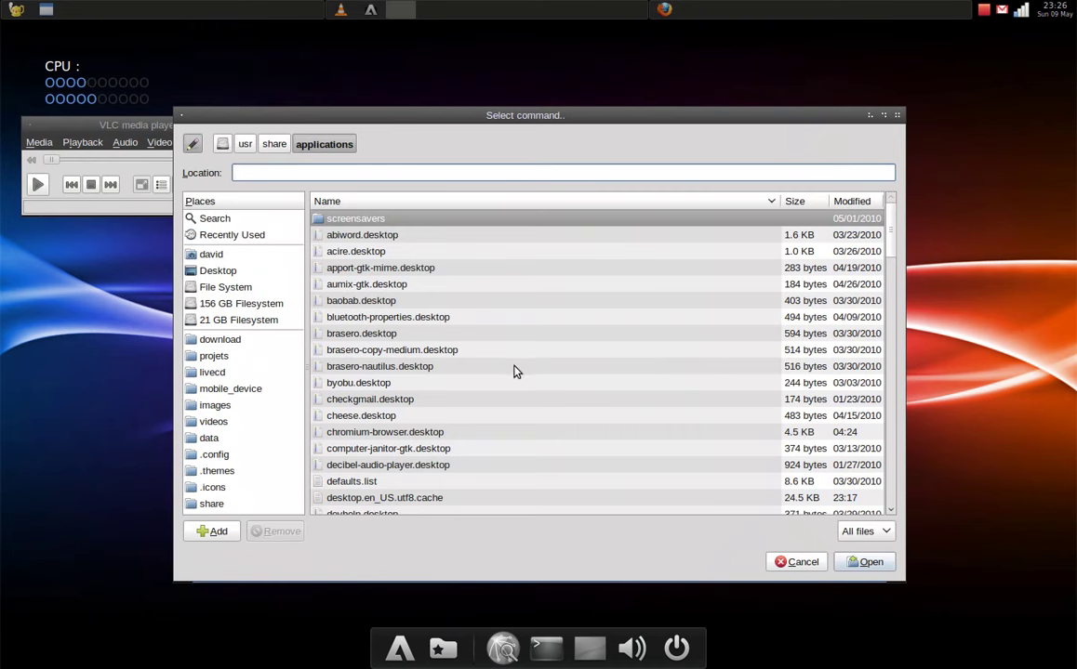
{"action": "left_click", "coordinate": [791, 563]}
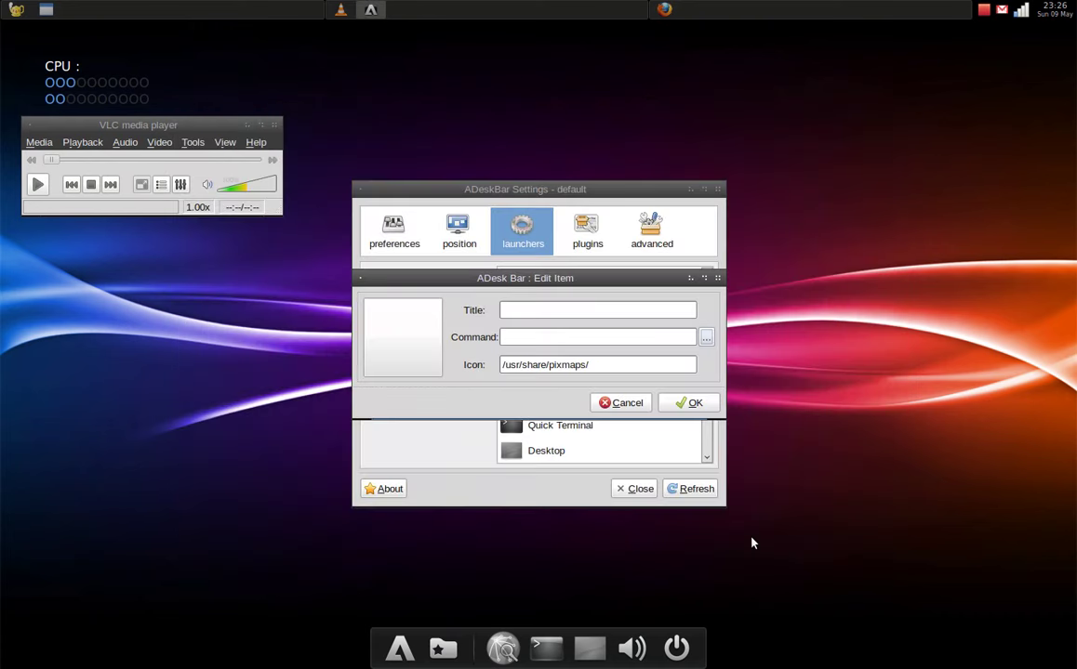
{"action": "left_click", "coordinate": [543, 312]}
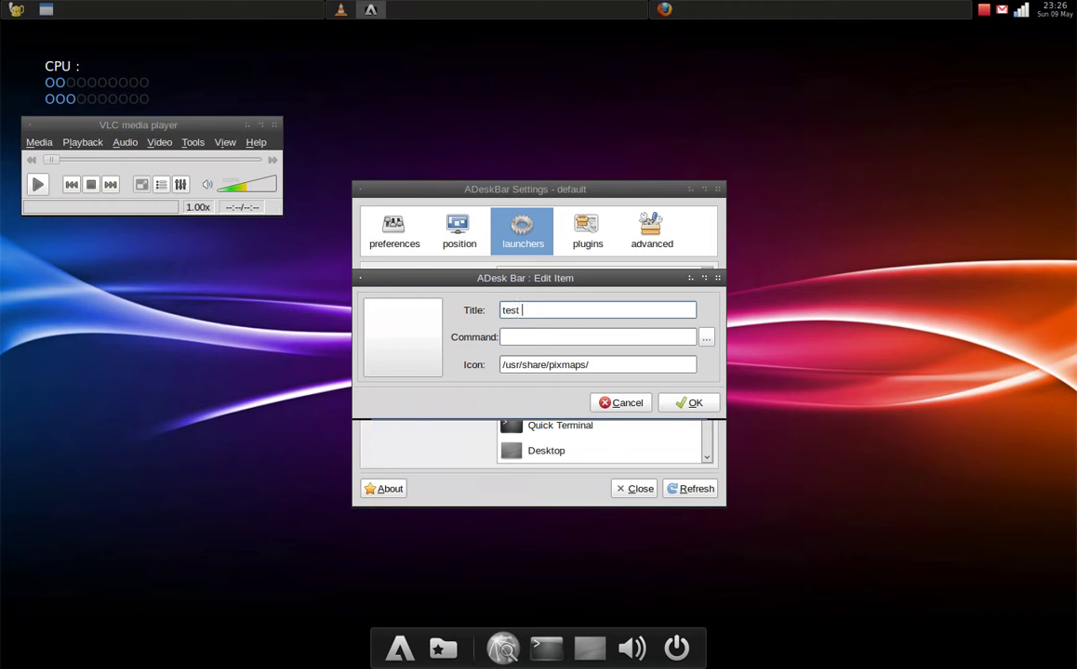
{"action": "left_click", "coordinate": [528, 337]}
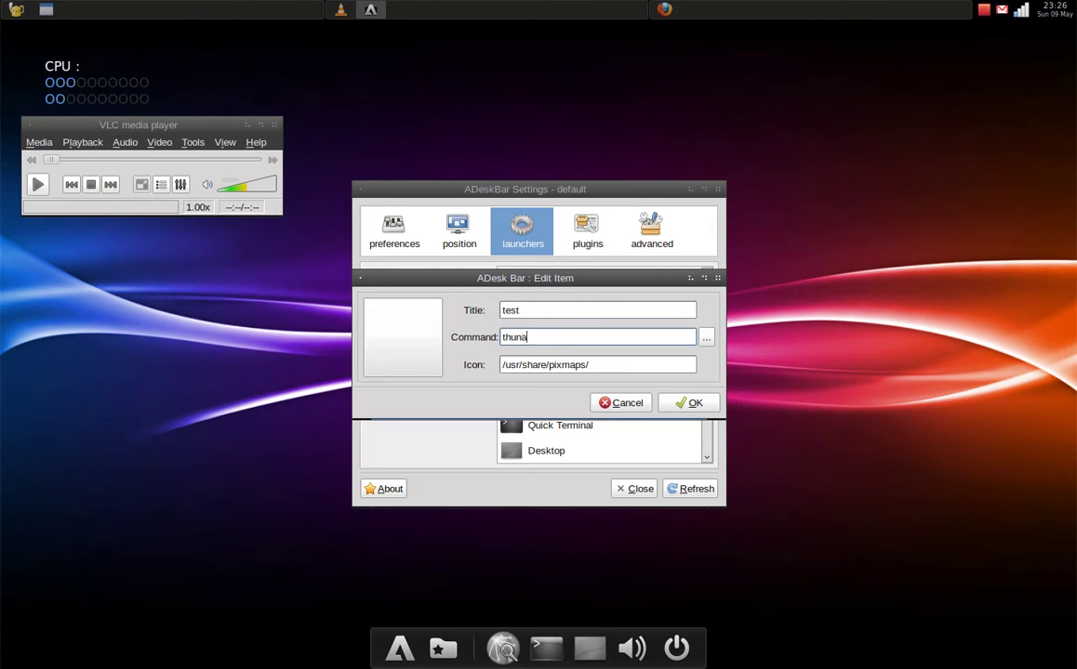
{"action": "type", "text": "thunar"}
Give the test launcher the icon gnome-calc3.png from /usr/share/pixmaps and save the launcher.
{"action": "left_click", "coordinate": [398, 345]}
{"action": "scroll", "coordinate": [491, 430], "scroll_direction": "down", "scroll_amount": 5}
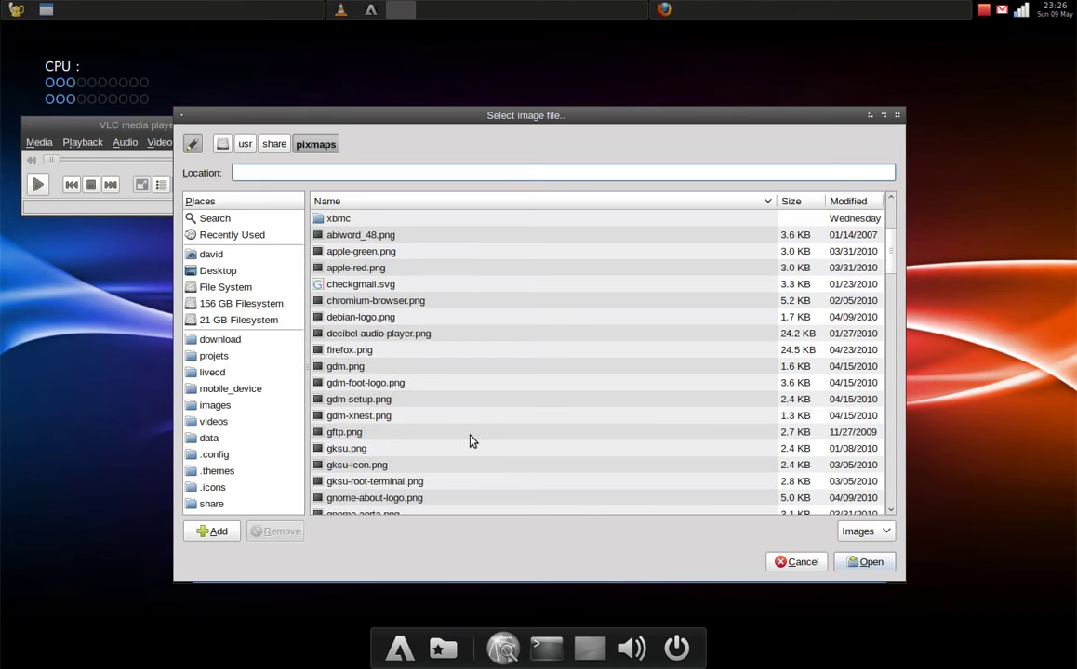
{"action": "scroll", "coordinate": [471, 441], "scroll_direction": "down", "scroll_amount": 8}
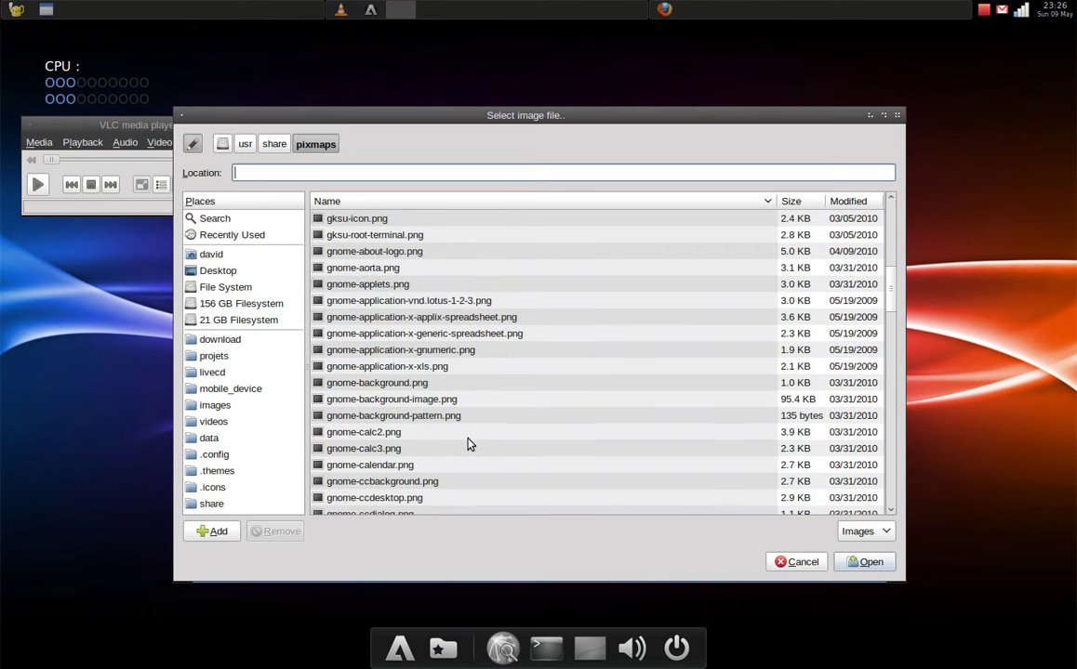
{"action": "double_click", "coordinate": [391, 448]}
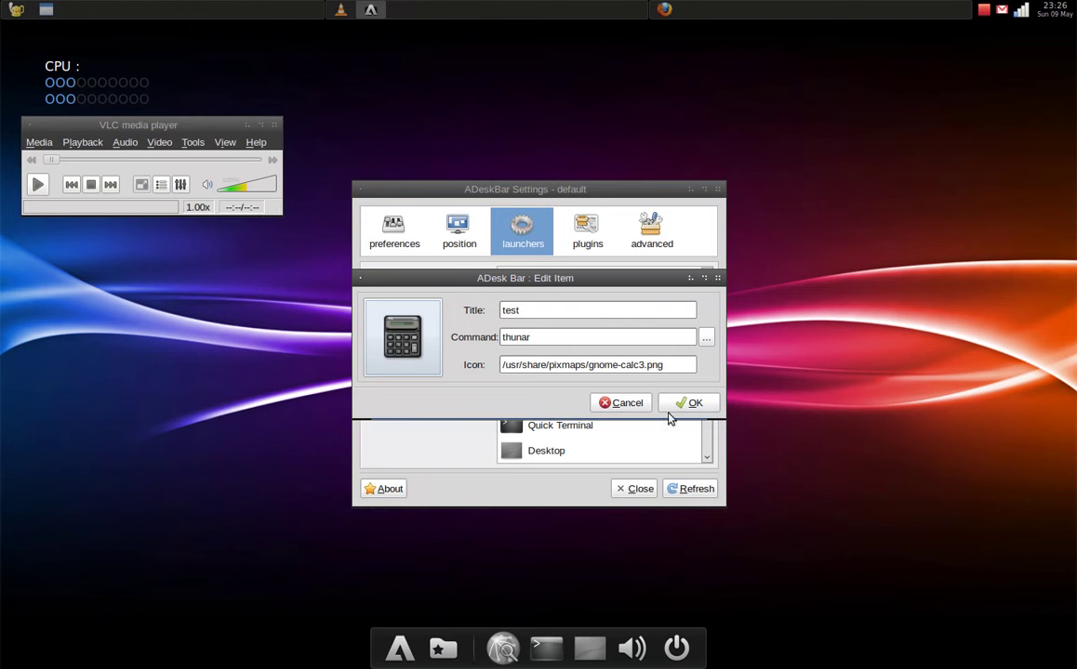
{"action": "left_click", "coordinate": [690, 404]}
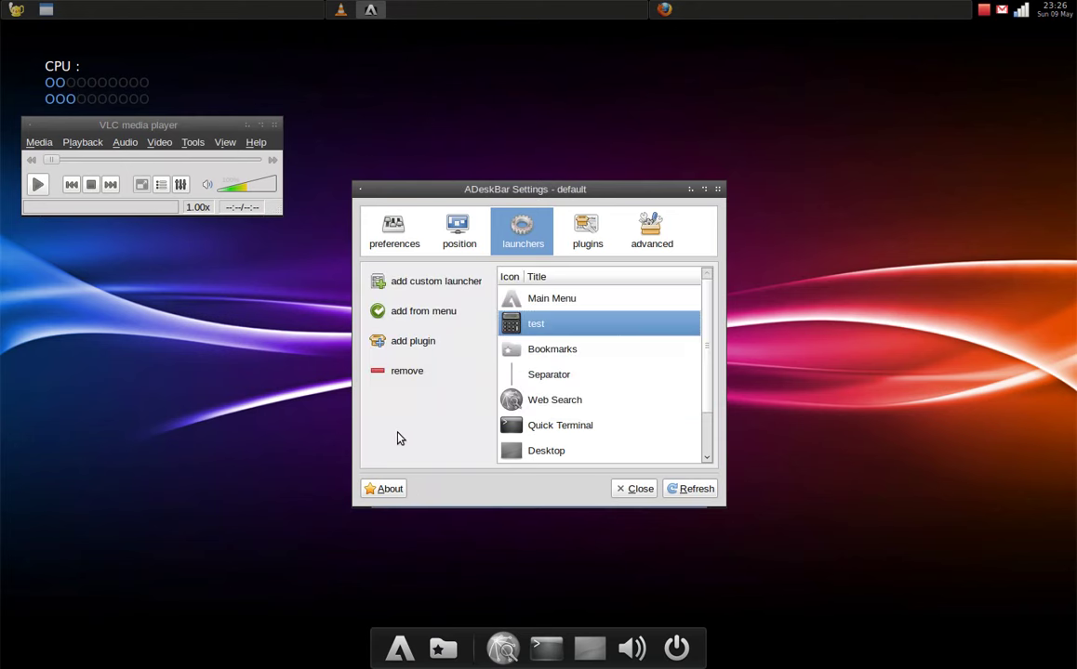
Add Terminal Server Client from the Internet applications as a launcher on the bar.
{"action": "left_click", "coordinate": [423, 317]}
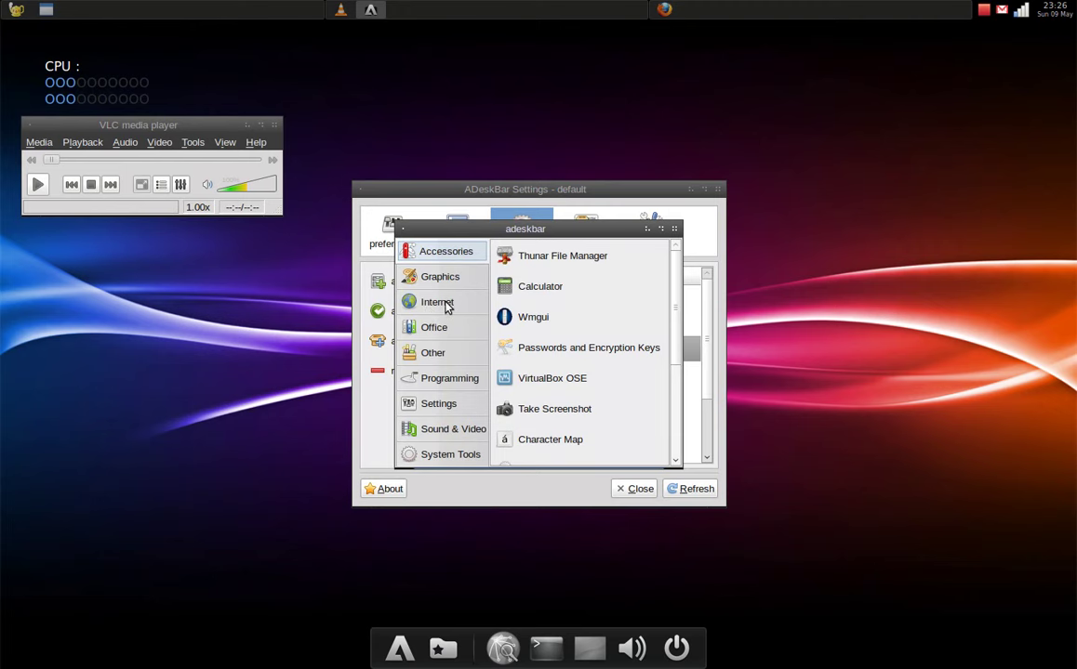
{"action": "left_click", "coordinate": [445, 305]}
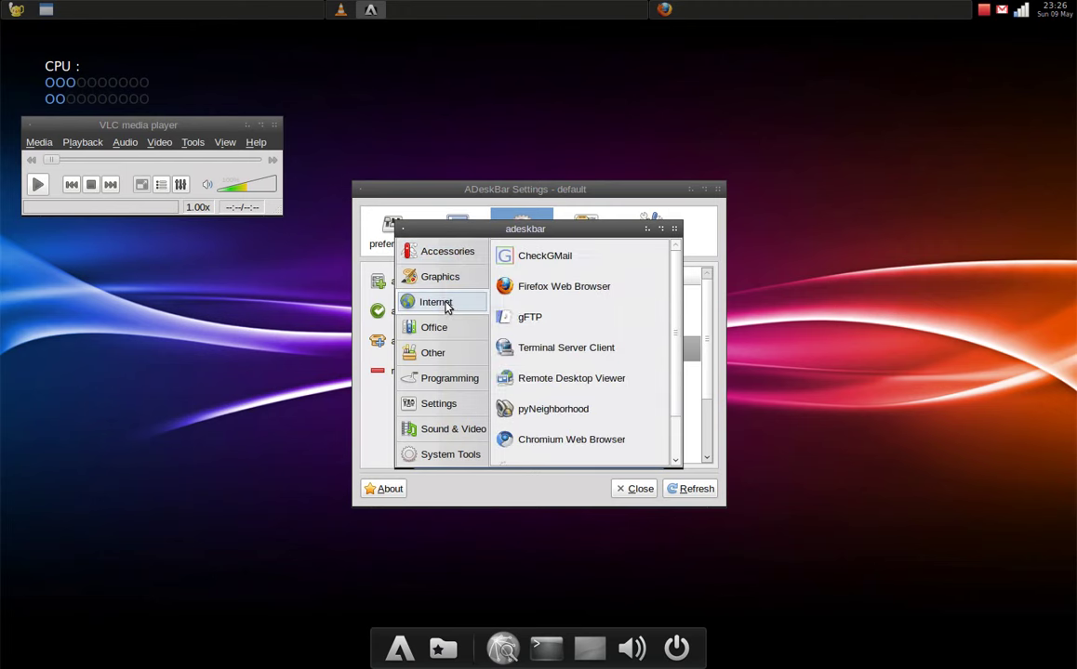
{"action": "left_click", "coordinate": [564, 348]}
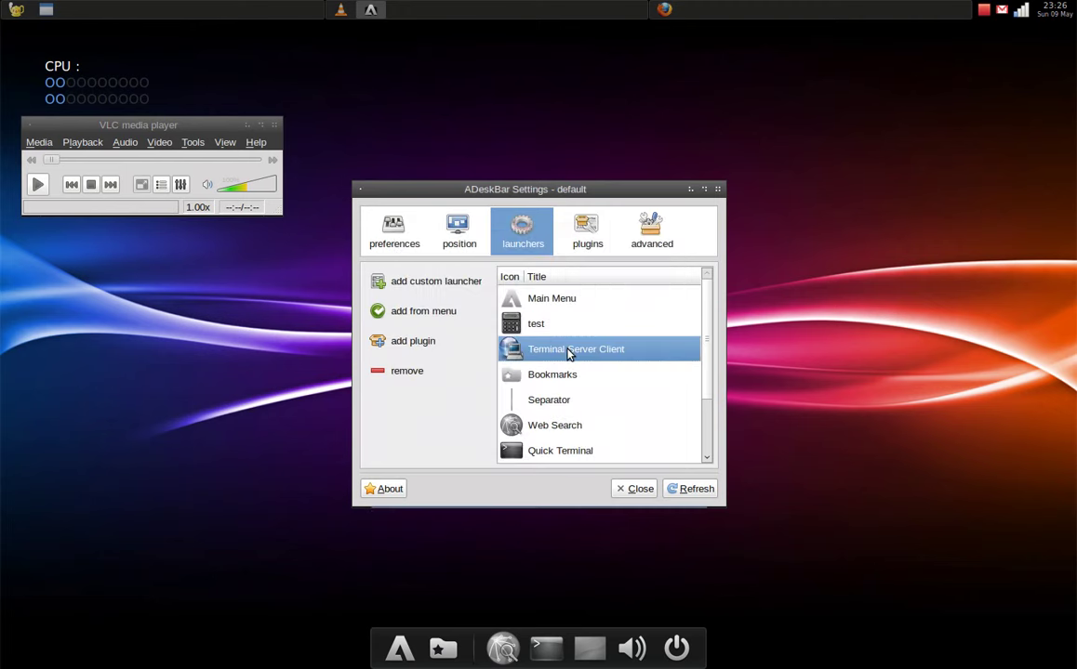
Add the drawer plugin (sliding drawer menu) to the bar's launchers.
{"action": "left_click", "coordinate": [412, 342]}
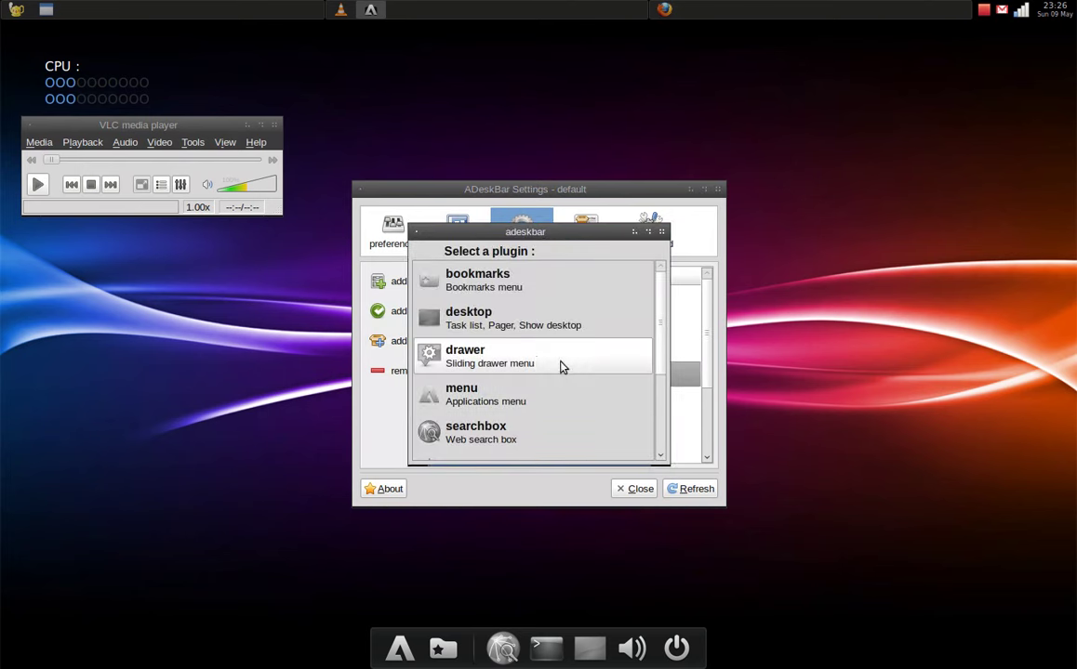
{"action": "scroll", "coordinate": [543, 411], "scroll_direction": "down", "scroll_amount": 3}
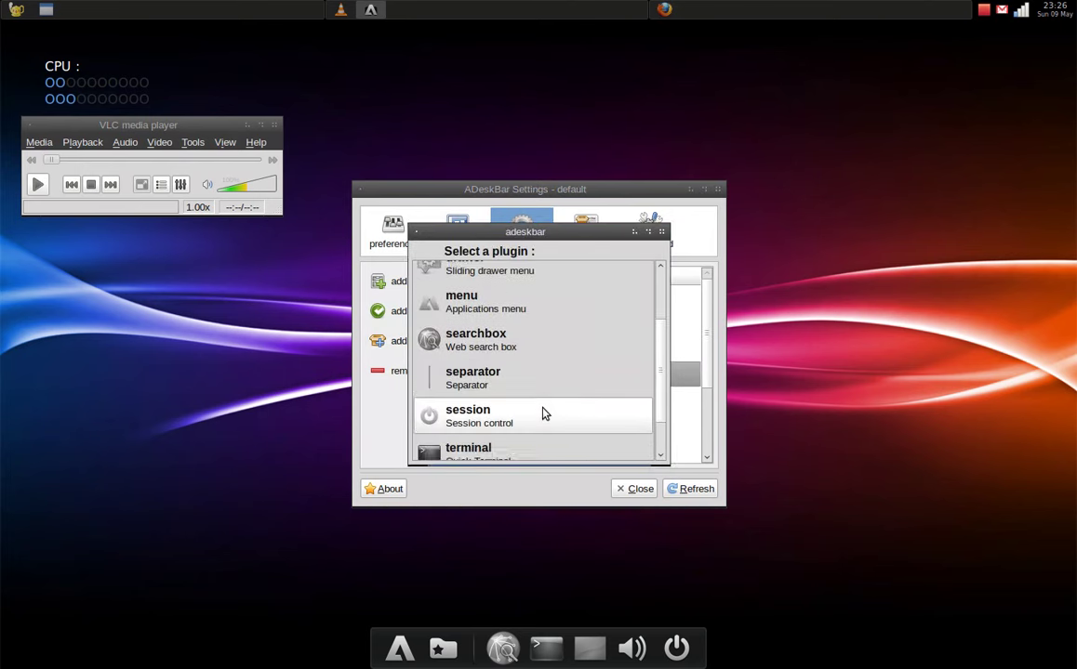
{"action": "scroll", "coordinate": [545, 416], "scroll_direction": "up", "scroll_amount": 3}
{"action": "double_click", "coordinate": [524, 361]}
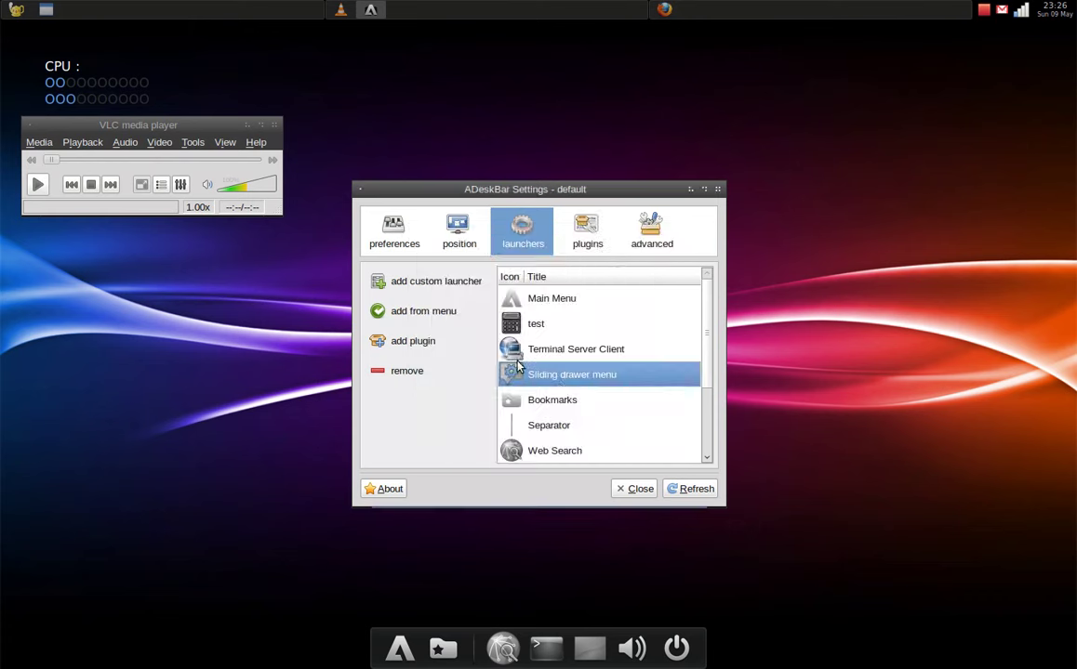
Edit the sliding drawer menu and set its icon to multimedia.png from the images/categories folder.
{"action": "double_click", "coordinate": [585, 381]}
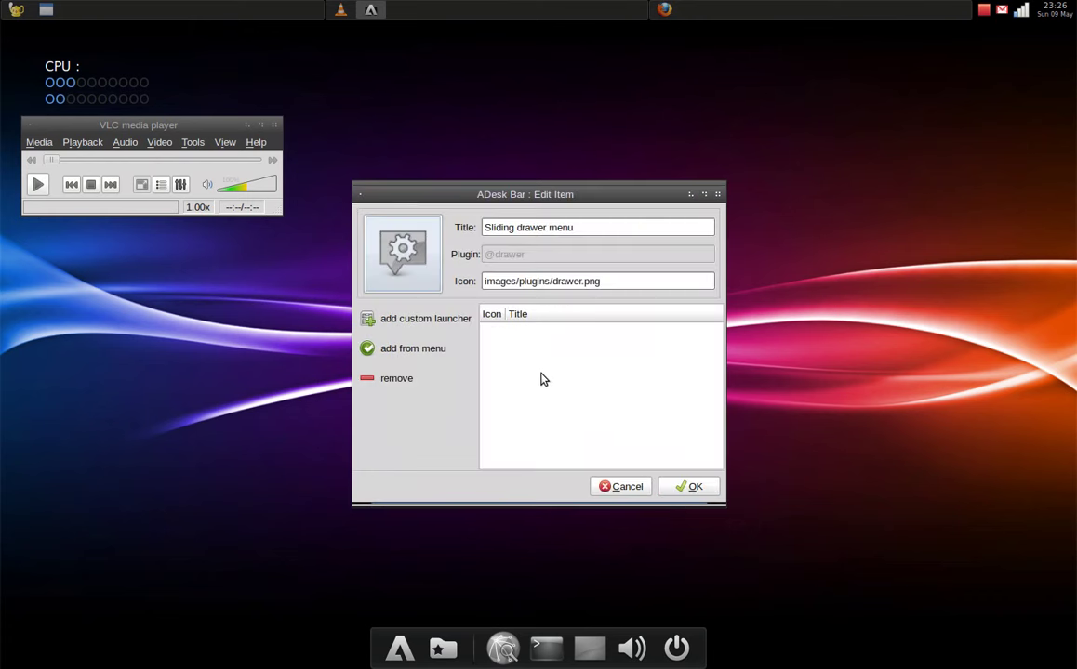
{"action": "left_click", "coordinate": [410, 264]}
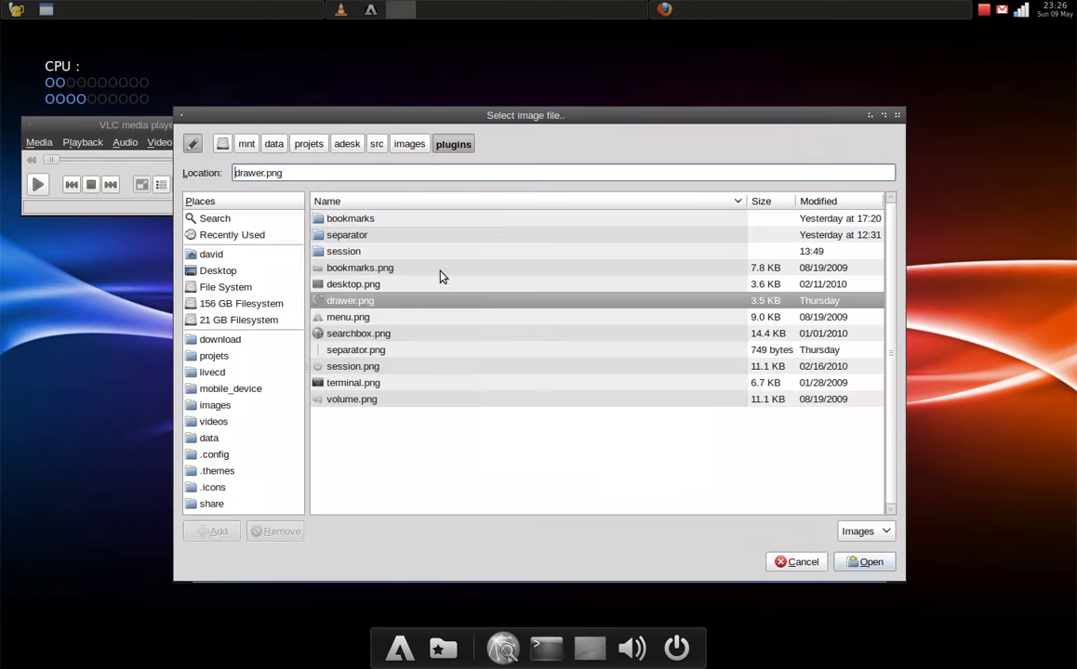
{"action": "left_click", "coordinate": [409, 144]}
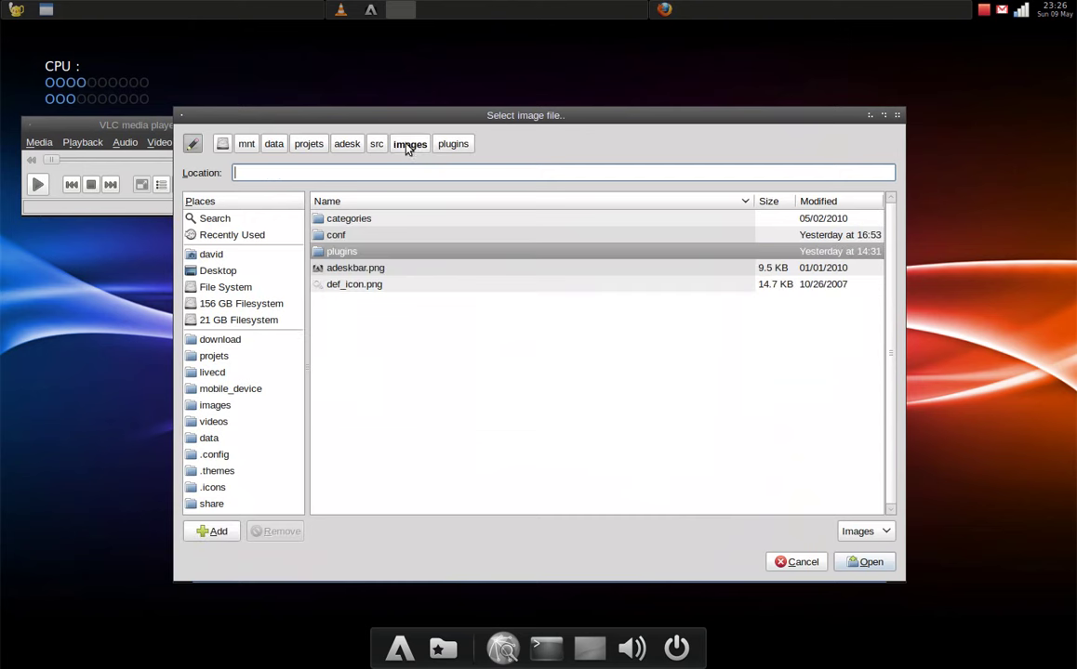
{"action": "left_click", "coordinate": [359, 216]}
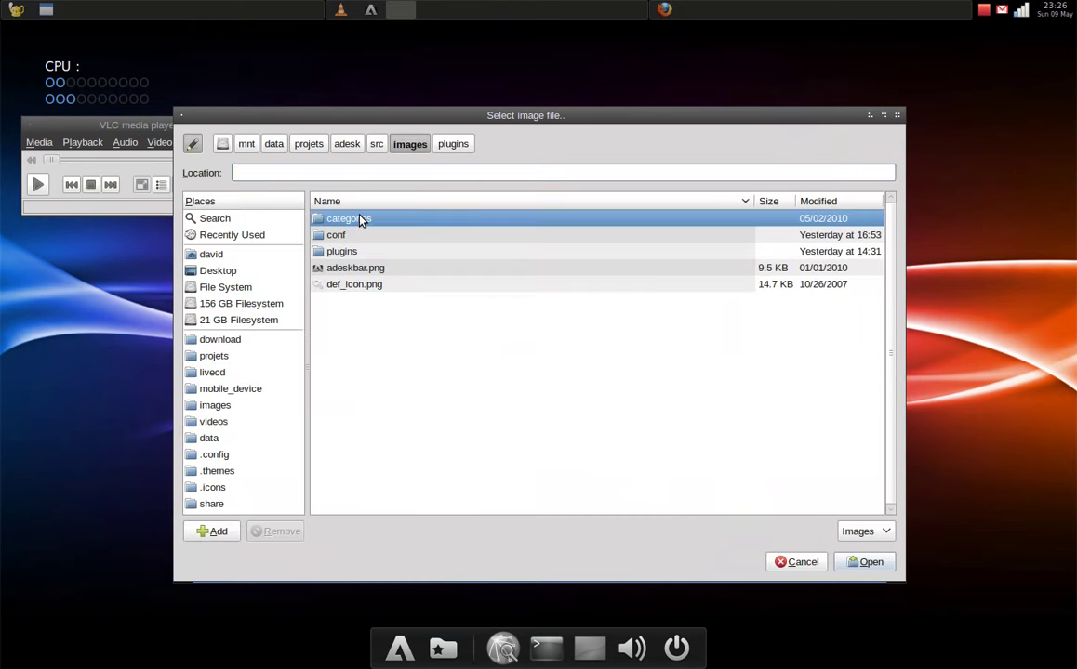
{"action": "double_click", "coordinate": [359, 217]}
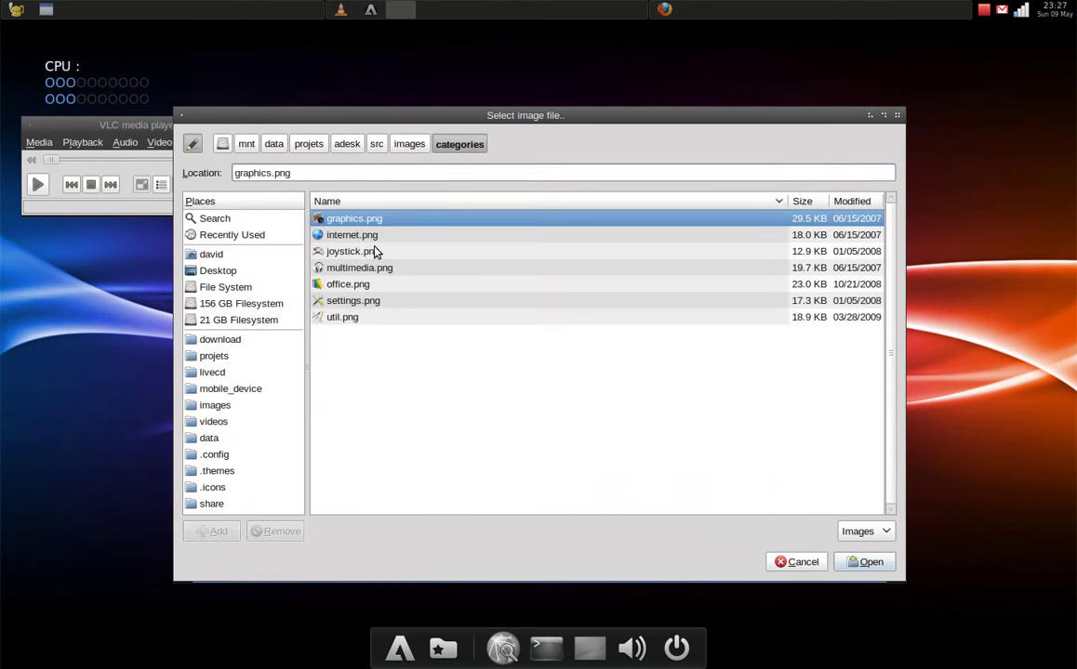
{"action": "left_click", "coordinate": [363, 268]}
{"action": "left_click", "coordinate": [864, 562]}
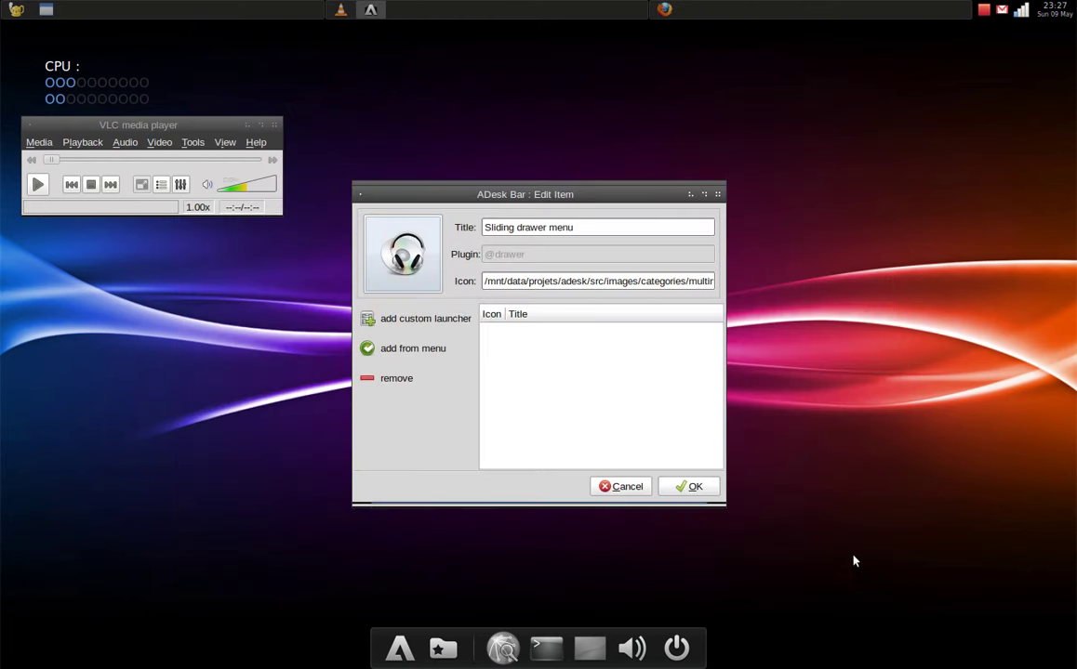
Add XBMC Media Center and VLC media player from the Sound & Video applications to the drawer.
{"action": "left_click", "coordinate": [416, 350]}
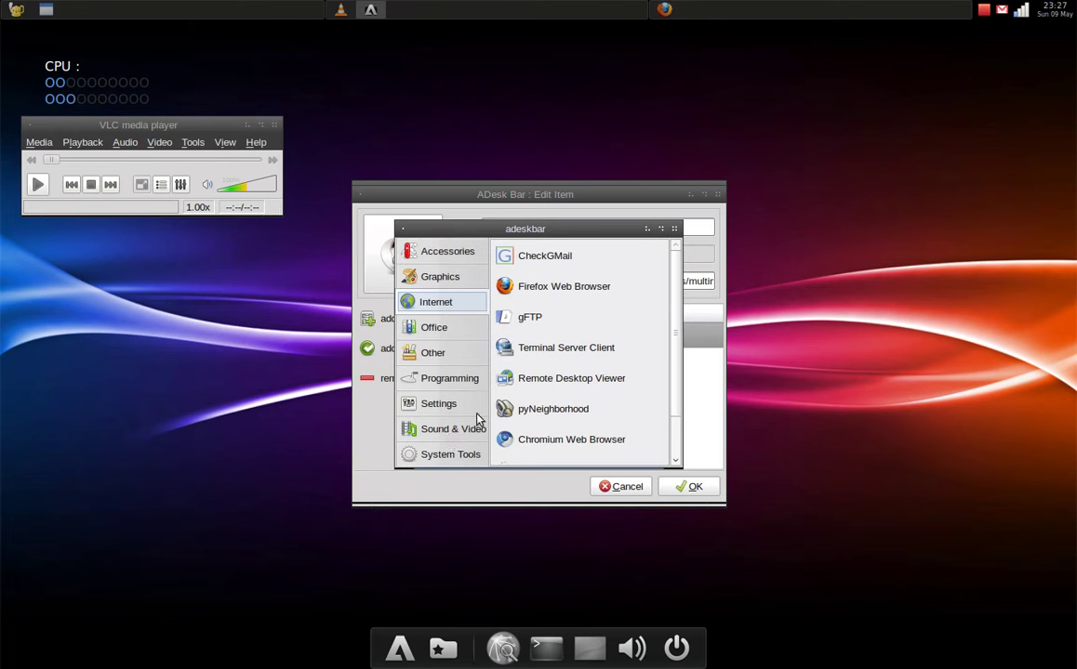
{"action": "left_click", "coordinate": [441, 433]}
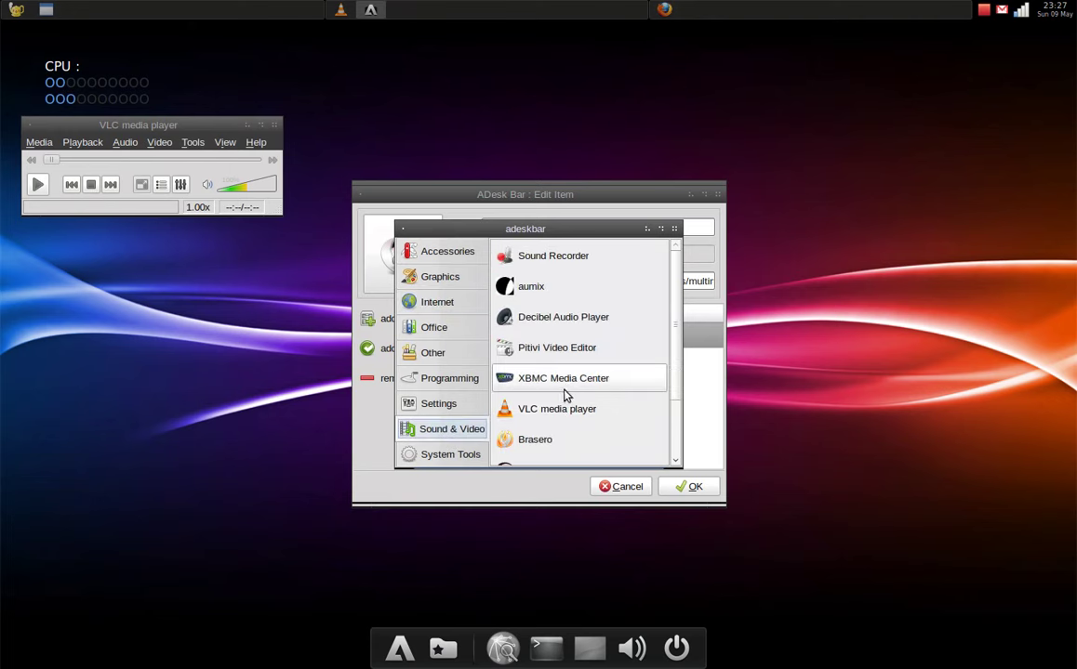
{"action": "left_click", "coordinate": [511, 367]}
{"action": "left_click", "coordinate": [402, 351]}
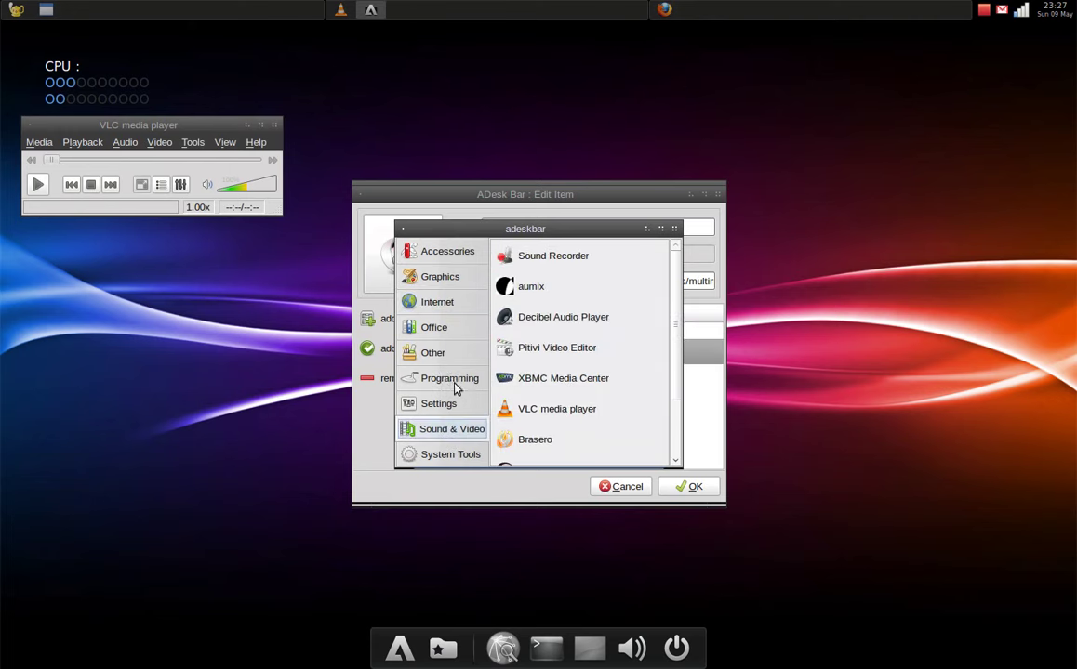
{"action": "left_click", "coordinate": [552, 412]}
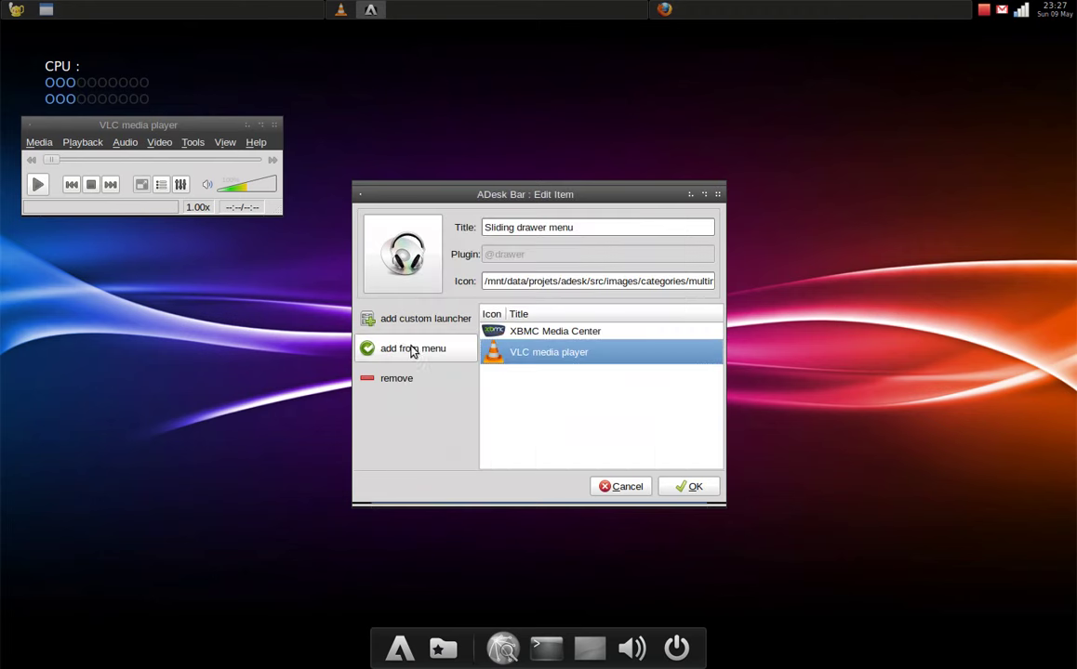
Add Pitivi Video Editor and Decibel Audio Player to the drawer.
{"action": "left_click", "coordinate": [406, 350]}
{"action": "left_click", "coordinate": [549, 350]}
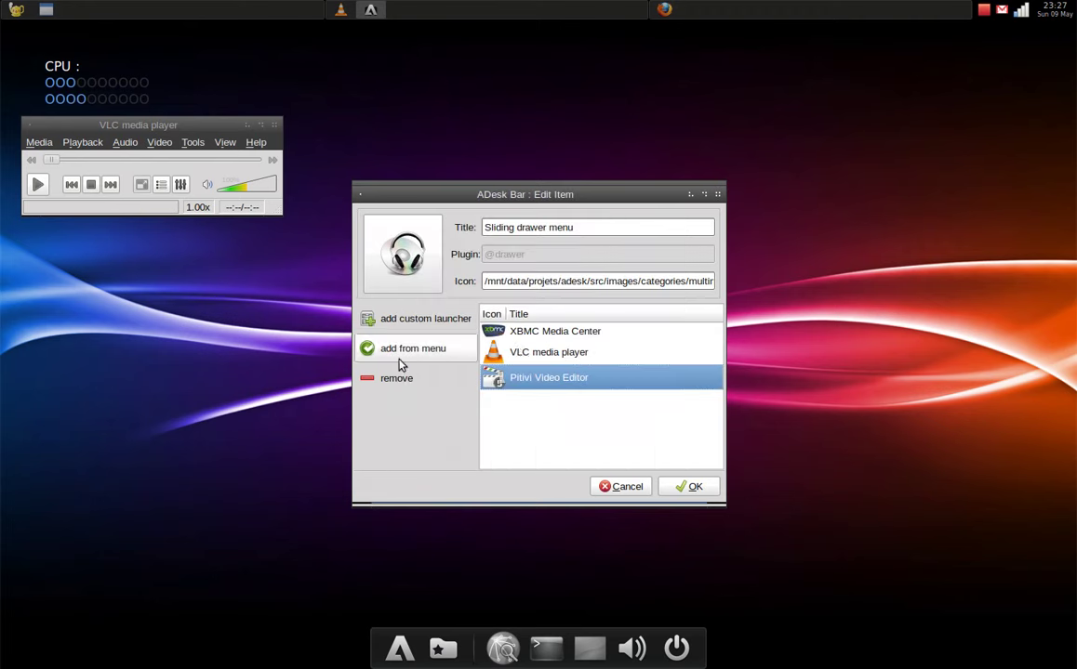
{"action": "left_click", "coordinate": [409, 352]}
{"action": "left_click", "coordinate": [553, 318]}
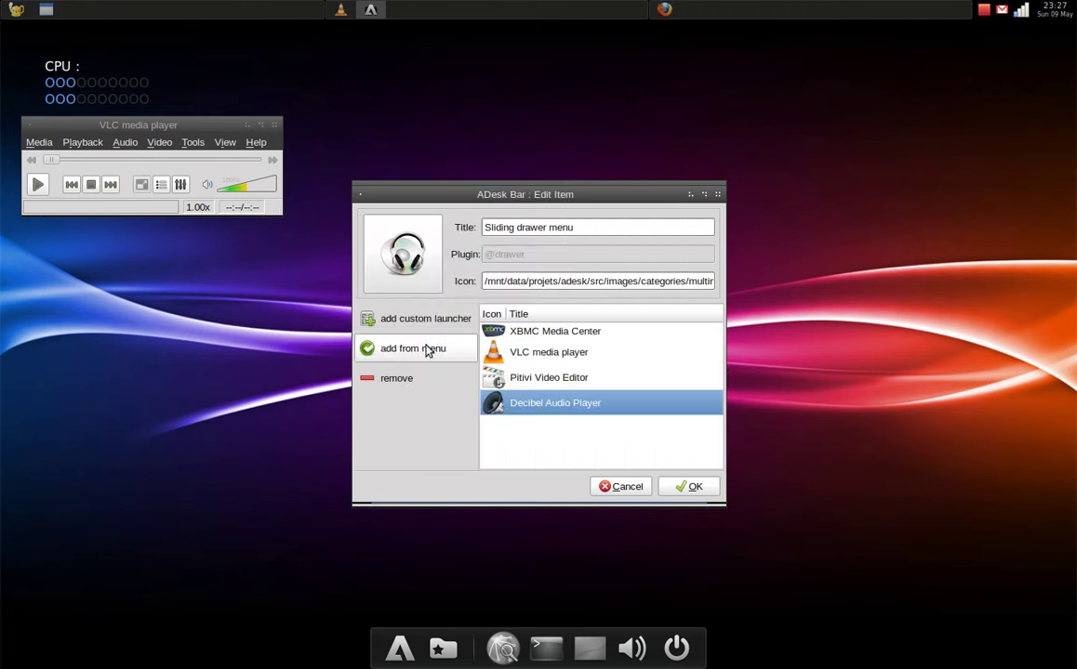
Add Cheese and Rhythmbox from the Sound & Video applications to the drawer and save the item.
{"action": "left_click", "coordinate": [437, 349]}
{"action": "scroll", "coordinate": [557, 418], "scroll_direction": "down", "scroll_amount": 1}
{"action": "scroll", "coordinate": [558, 419], "scroll_direction": "down", "scroll_amount": 2}
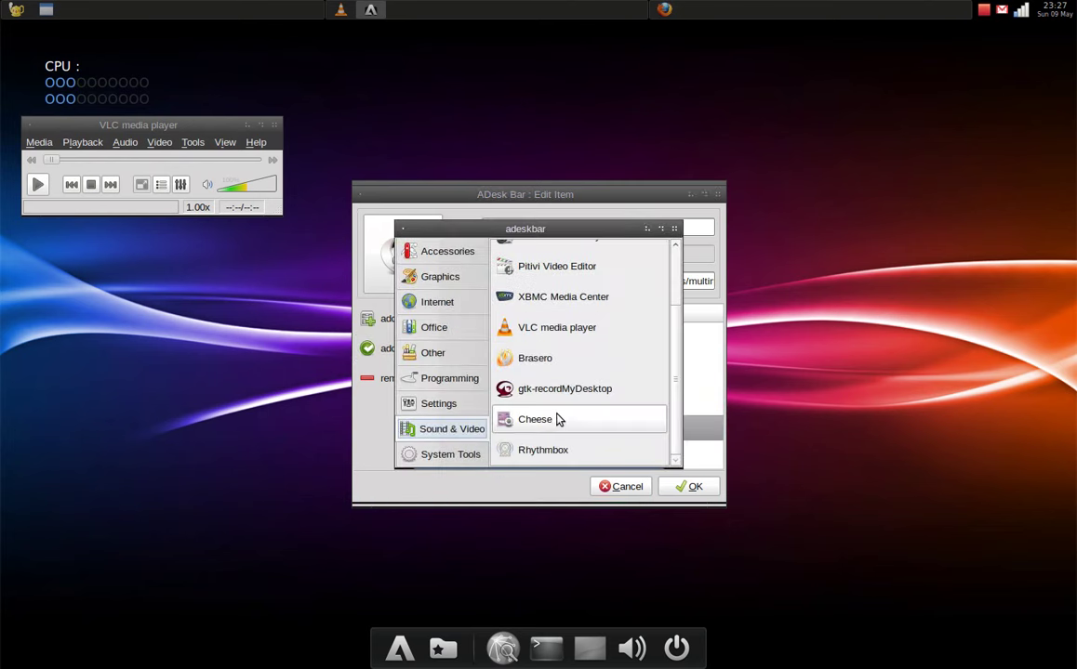
{"action": "left_click", "coordinate": [558, 420]}
{"action": "left_click", "coordinate": [406, 346]}
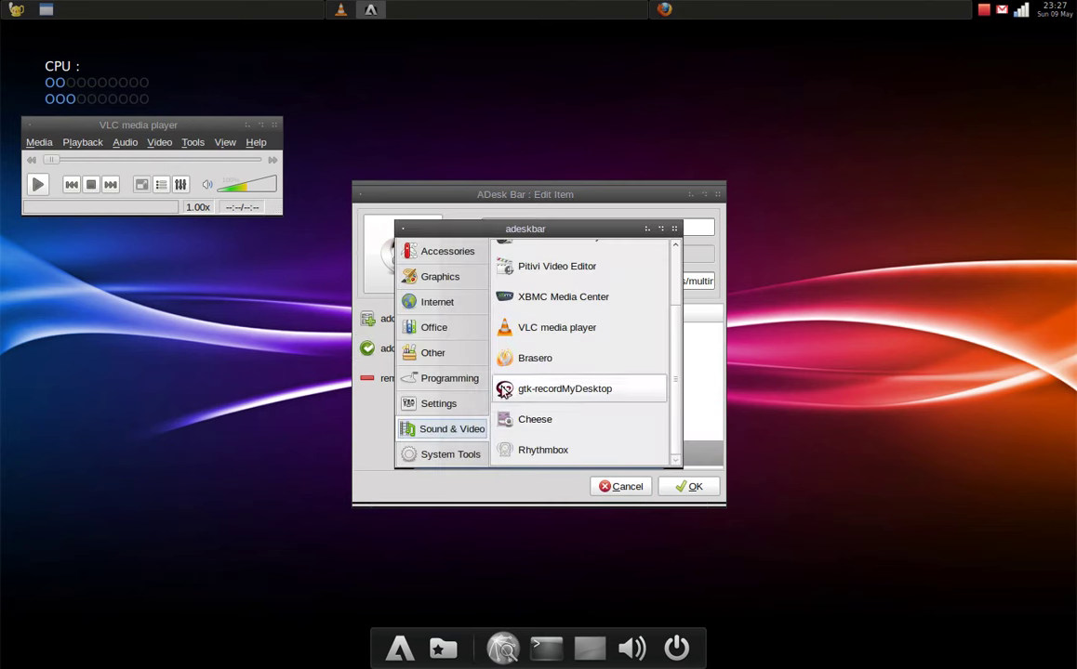
{"action": "left_click", "coordinate": [558, 451]}
{"action": "left_click", "coordinate": [684, 487]}
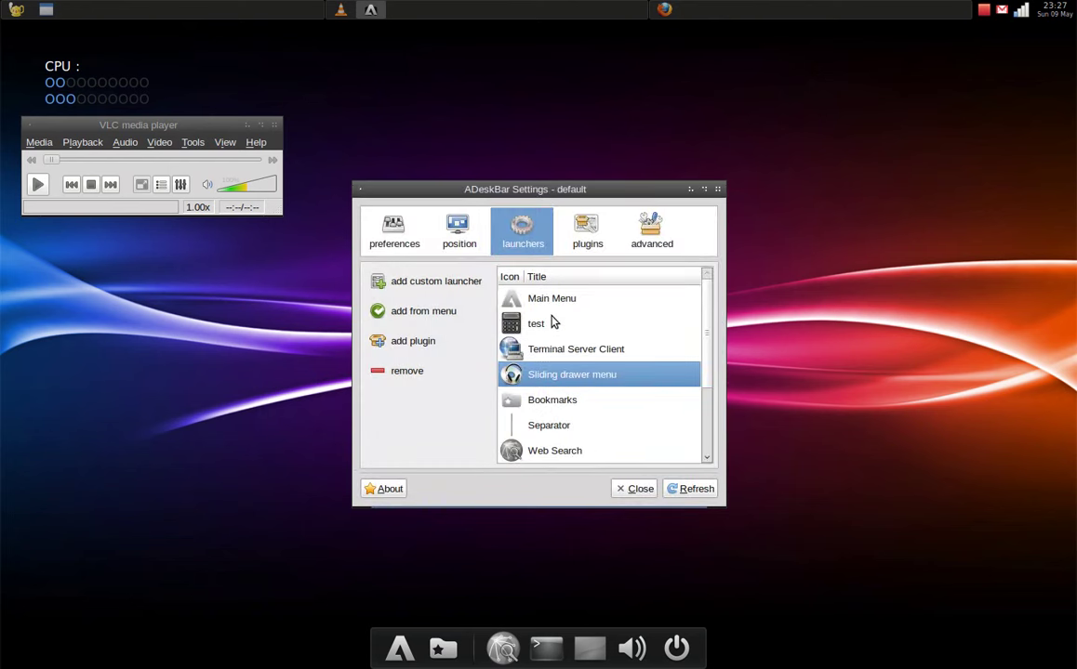
Add a separator plugin directly after Main Menu in the launchers list.
{"action": "left_click", "coordinate": [514, 305]}
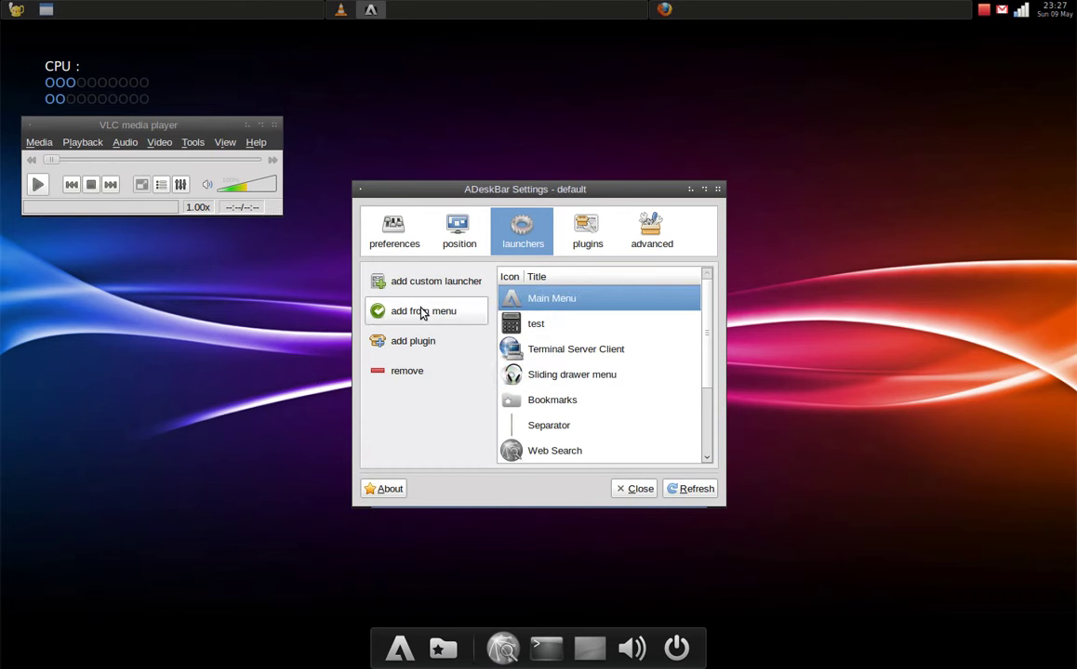
{"action": "left_click", "coordinate": [417, 342]}
{"action": "scroll", "coordinate": [531, 408], "scroll_direction": "down", "scroll_amount": 3}
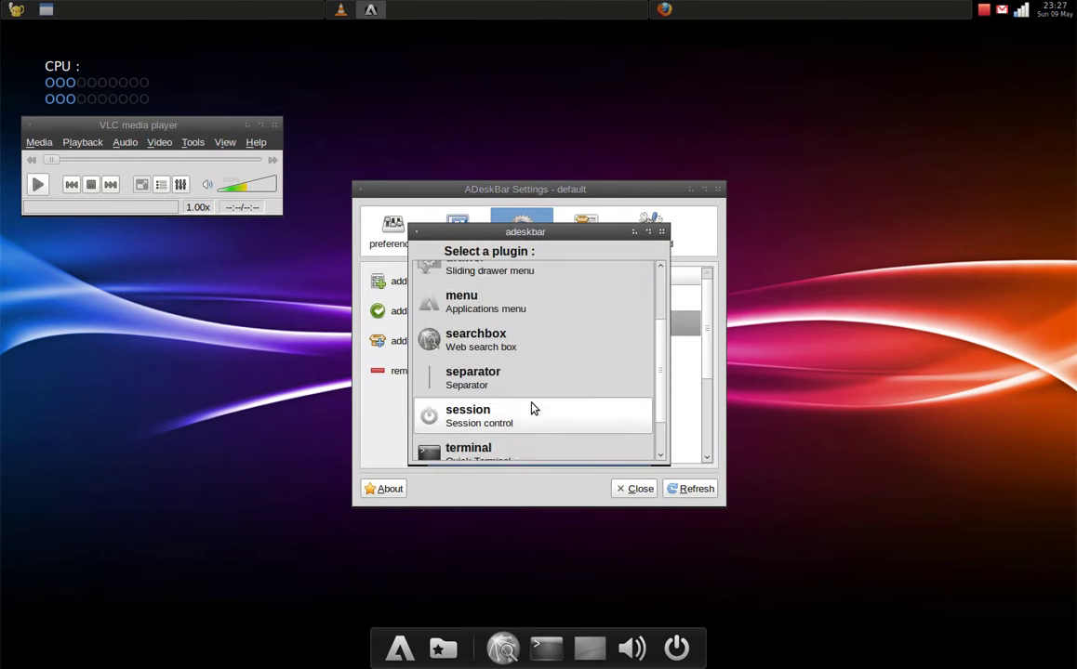
{"action": "double_click", "coordinate": [534, 355]}
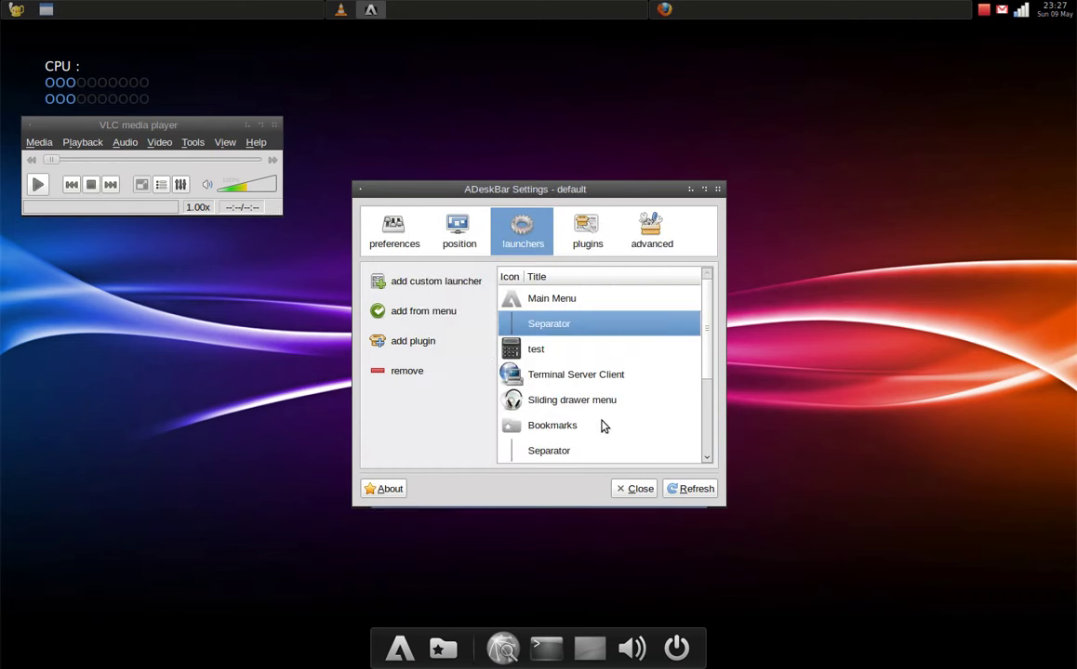
{"action": "scroll", "coordinate": [596, 434], "scroll_direction": "down", "scroll_amount": 2}
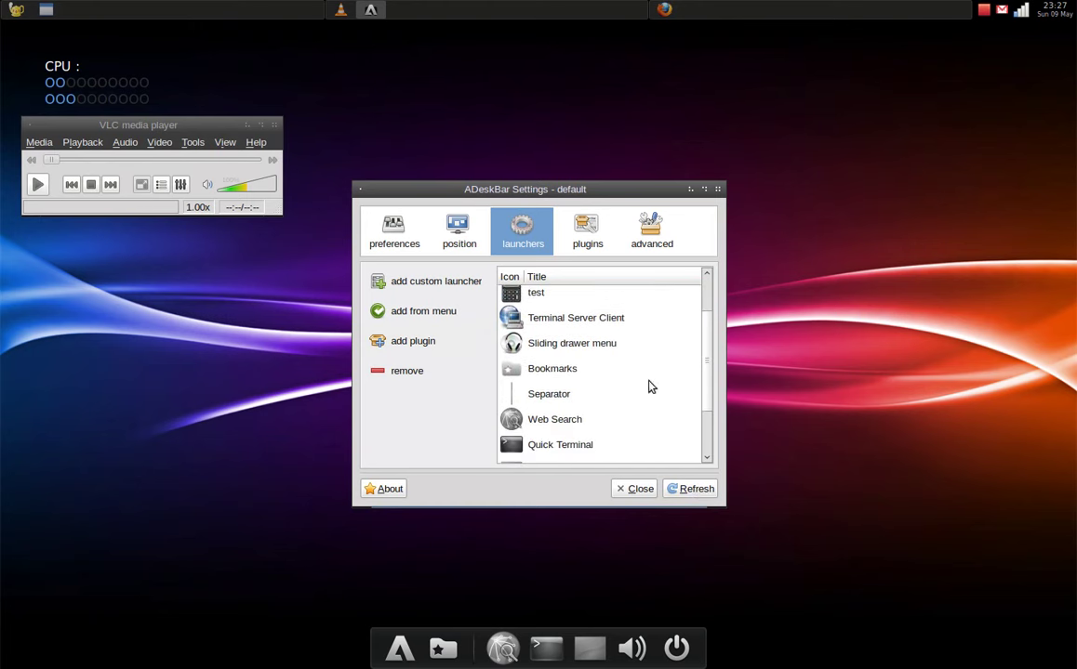
Review the plugin settings down to the Session commands and compare them with the bar's session menu.
{"action": "left_click", "coordinate": [588, 230]}
{"action": "scroll", "coordinate": [469, 346], "scroll_direction": "down", "scroll_amount": 4}
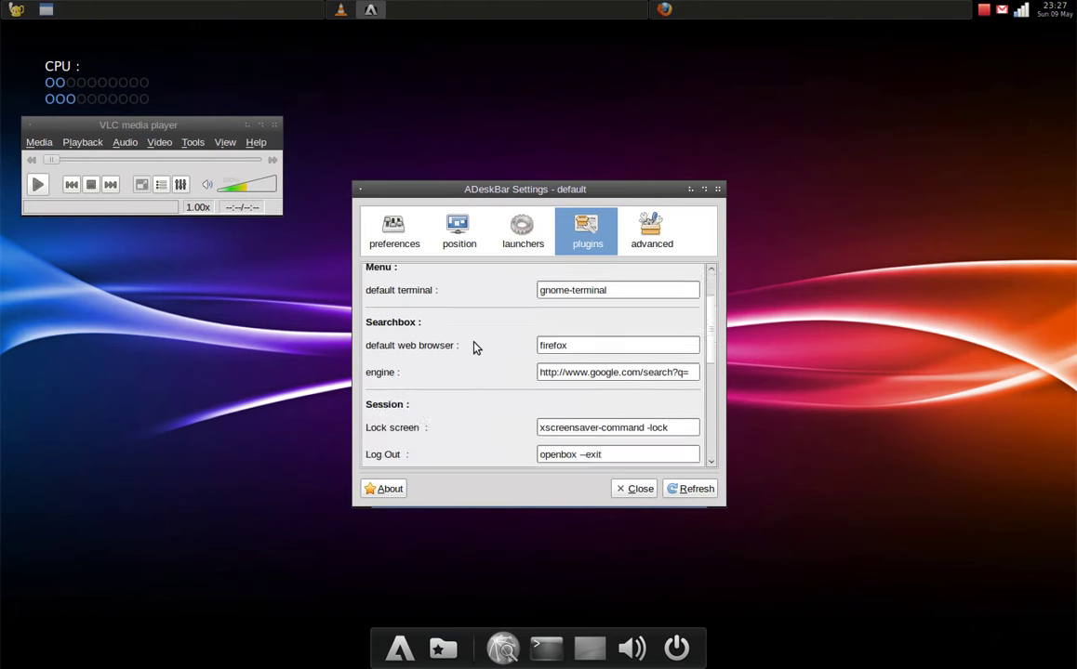
{"action": "left_click", "coordinate": [676, 648]}
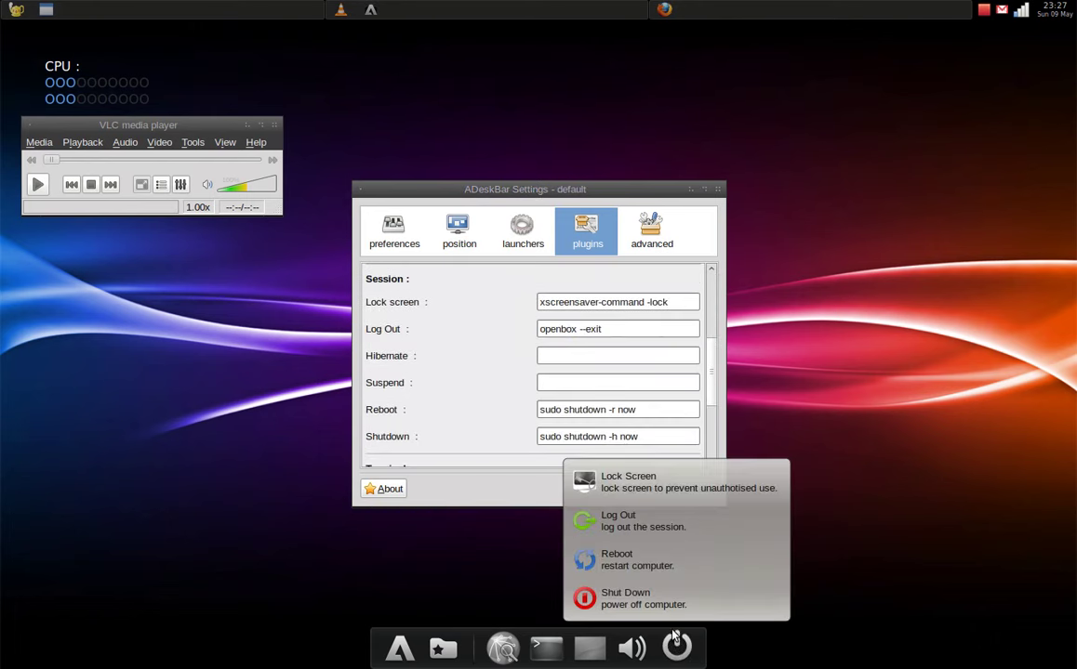
{"action": "left_click", "coordinate": [665, 606]}
Set the Hibernate session command to echo, refresh the bar and check its session menu.
{"action": "left_click", "coordinate": [561, 355]}
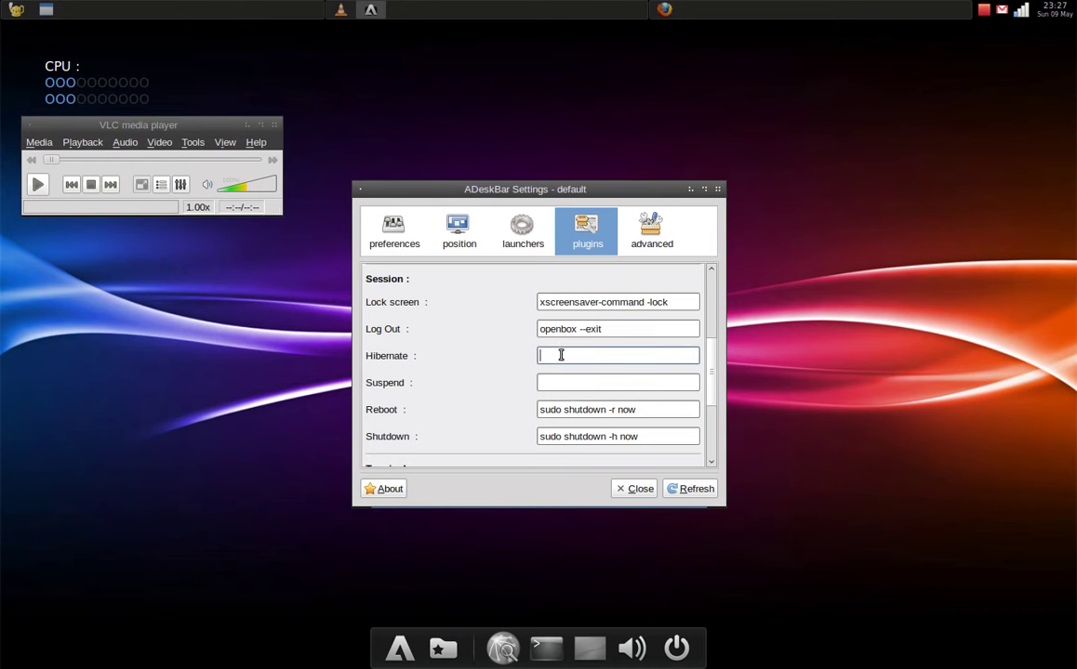
{"action": "type", "text": "echo"}
{"action": "left_click", "coordinate": [692, 489]}
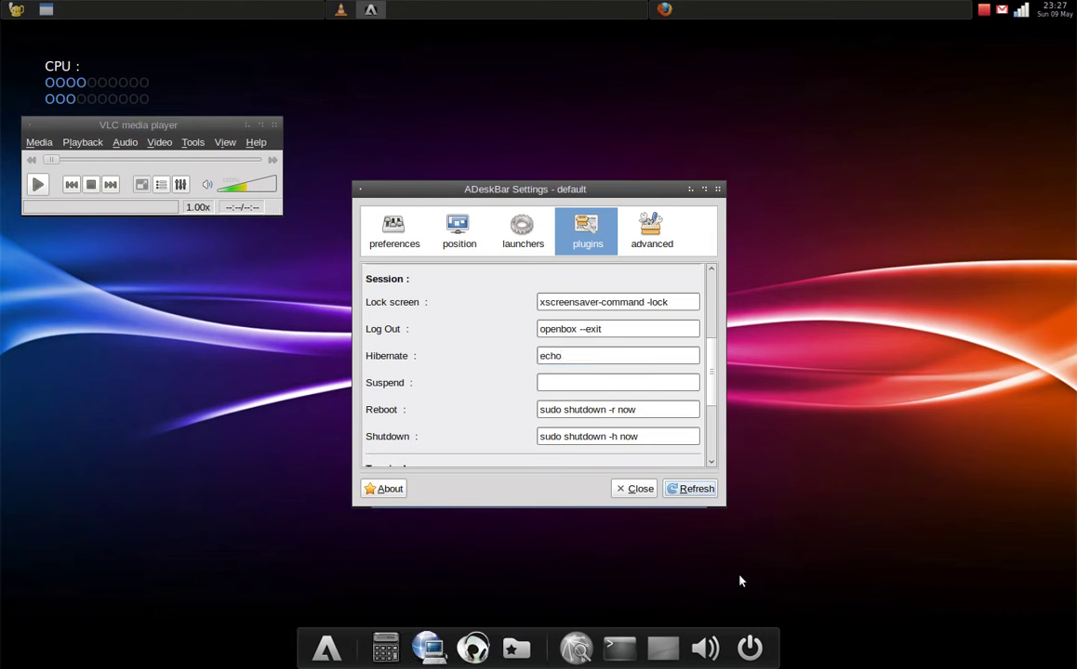
{"action": "left_click", "coordinate": [749, 648]}
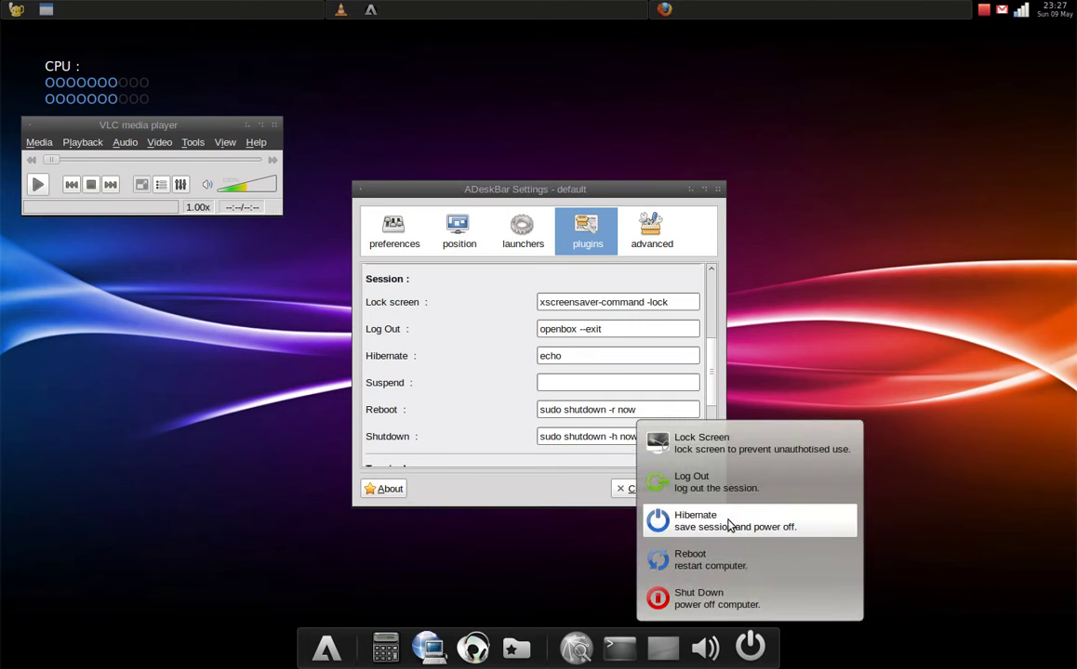
{"action": "left_click", "coordinate": [735, 629]}
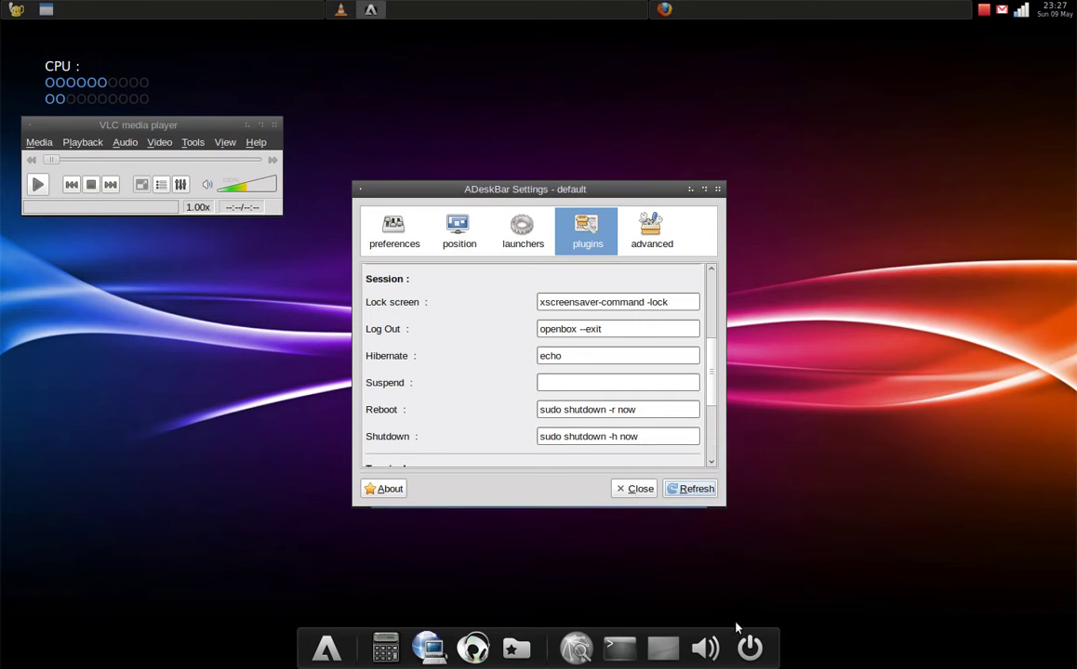
Clear the Hibernate session command, refresh the bar and check its session menu again.
{"action": "left_click_drag", "start_coordinate": [572, 355], "coordinate": [504, 355]}
{"action": "key", "text": "BackSpace"}
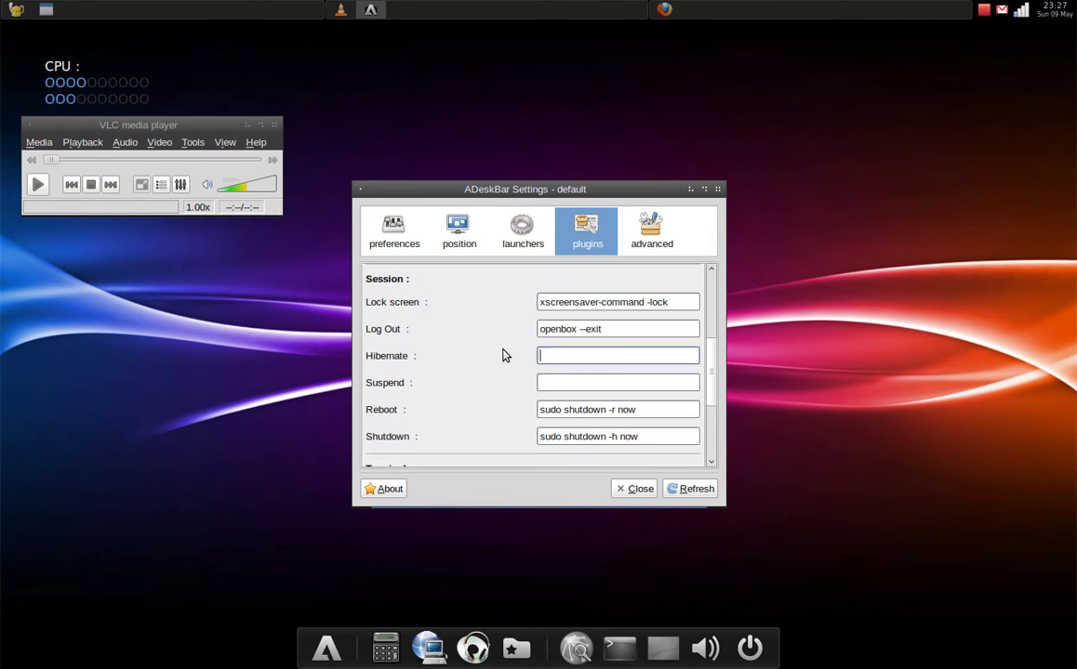
{"action": "left_click", "coordinate": [690, 489]}
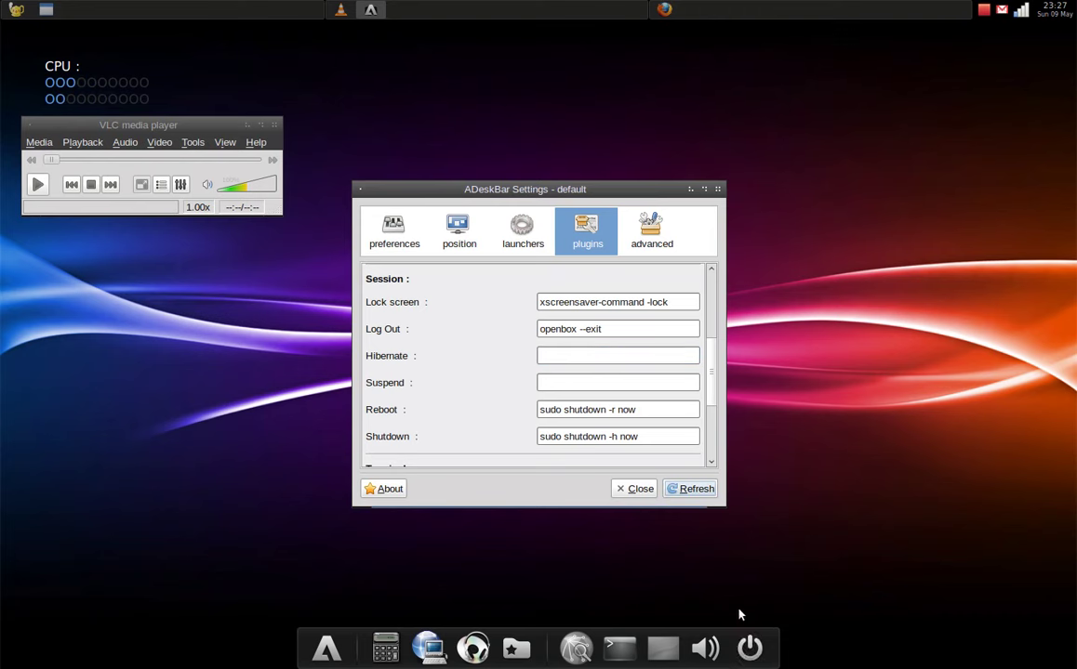
{"action": "left_click", "coordinate": [744, 649]}
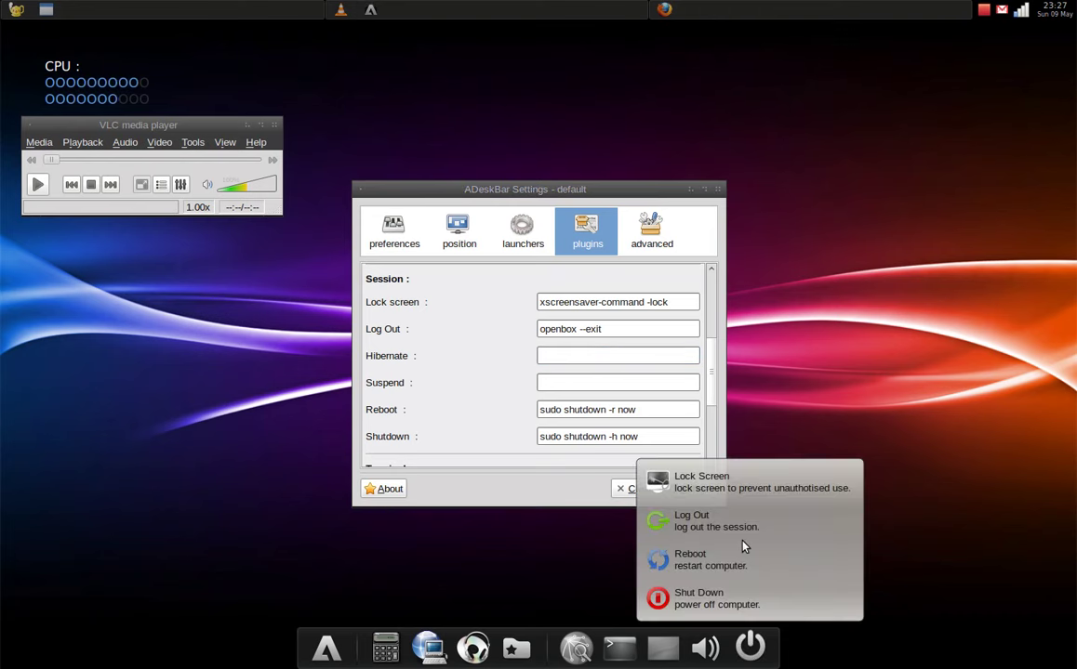
Open the aumix mixer from the bar's volume control and adjust the main volume on the bar to 65.
{"action": "left_click", "coordinate": [709, 648]}
{"action": "left_click", "coordinate": [711, 618]}
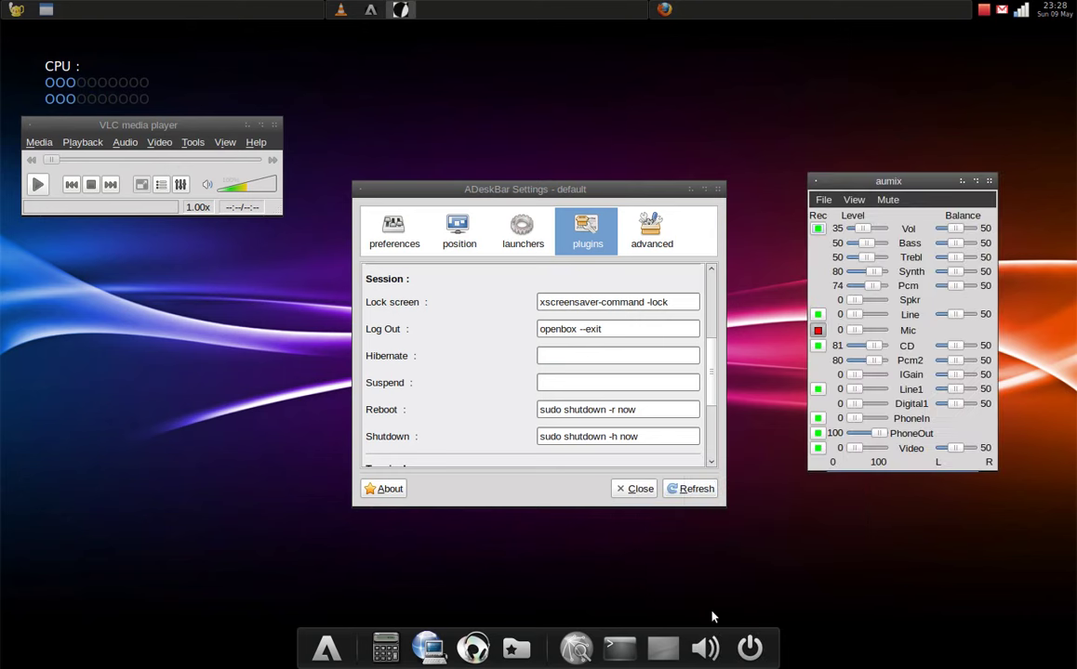
{"action": "left_click", "coordinate": [711, 644]}
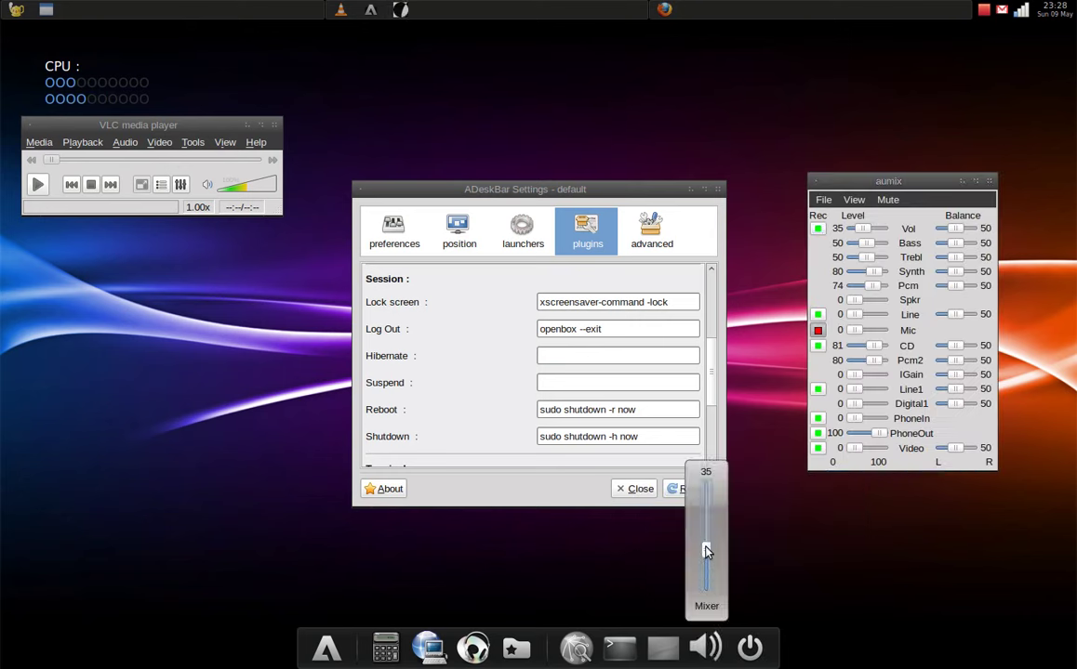
{"action": "mouse_move", "coordinate": [706, 540]}
{"action": "left_mouse_down"}
{"action": "mouse_move", "coordinate": [706, 486]}
{"action": "mouse_move", "coordinate": [716, 549]}
{"action": "left_mouse_up"}
{"action": "scroll", "coordinate": [707, 654], "scroll_direction": "down", "scroll_amount": 4}
{"action": "scroll", "coordinate": [706, 653], "scroll_direction": "up", "scroll_amount": 8}
{"action": "scroll", "coordinate": [707, 653], "scroll_direction": "up", "scroll_amount": 6}
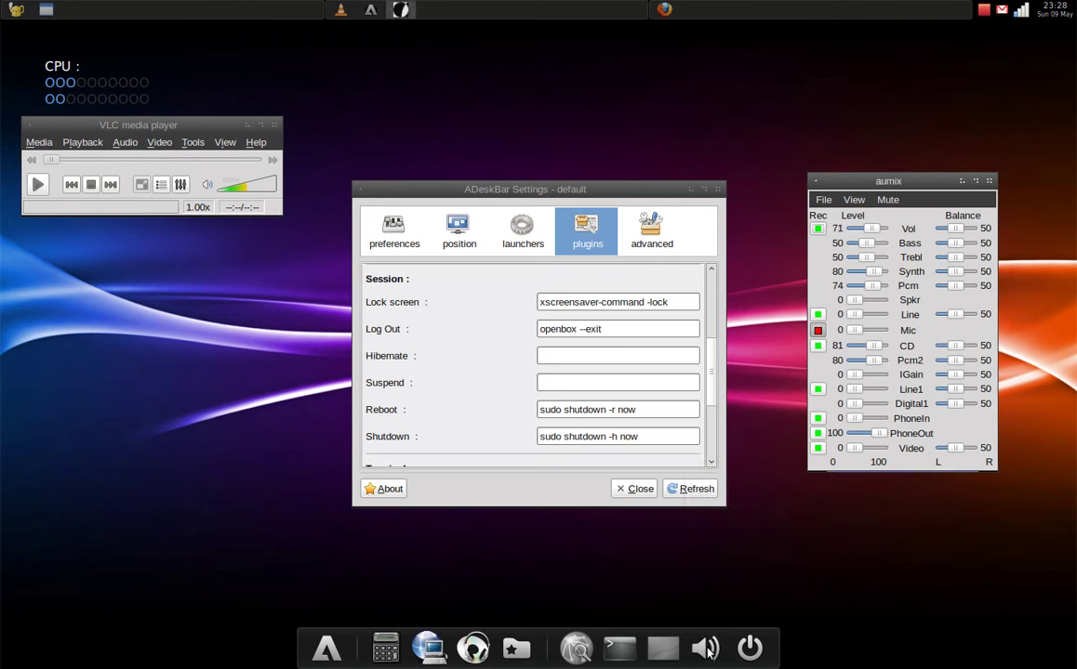
{"action": "scroll", "coordinate": [706, 650], "scroll_direction": "down", "scroll_amount": 10}
{"action": "scroll", "coordinate": [707, 650], "scroll_direction": "up", "scroll_amount": 5}
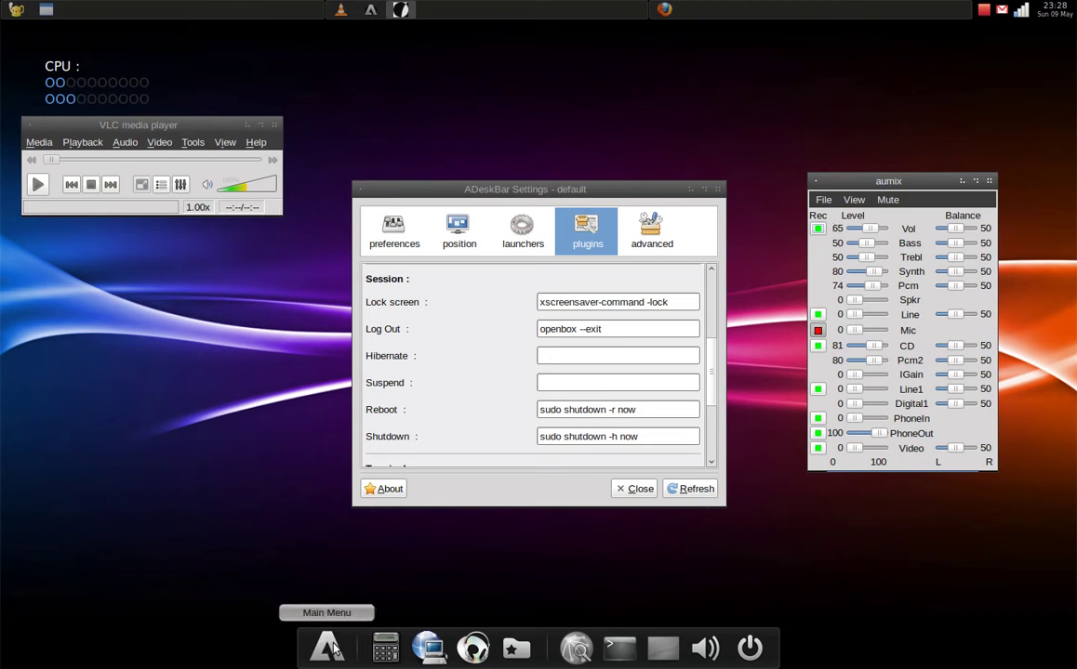
Check the drawer on the bar and change the Sliding drawer menu launcher's title to Multimedia.
{"action": "left_click", "coordinate": [474, 651]}
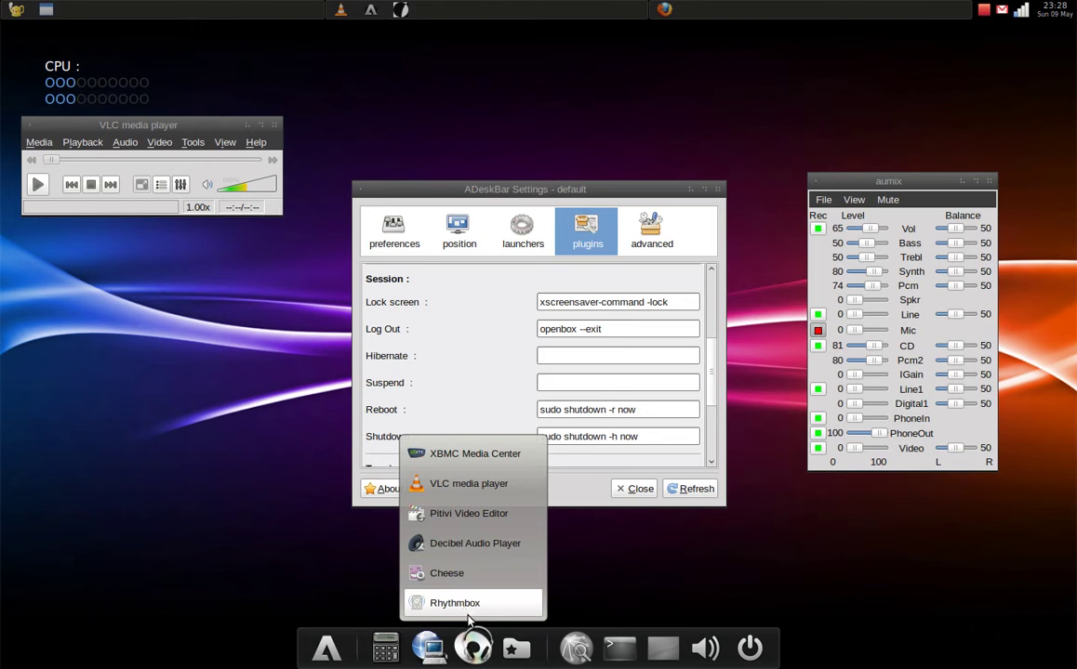
{"action": "left_click", "coordinate": [524, 247]}
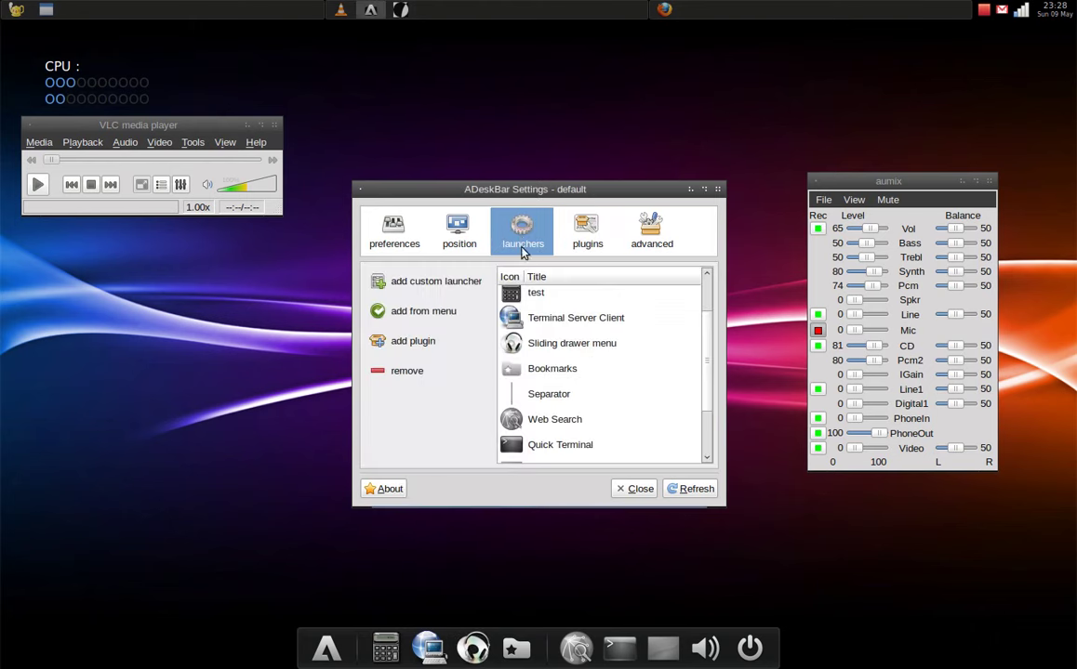
{"action": "double_click", "coordinate": [596, 346]}
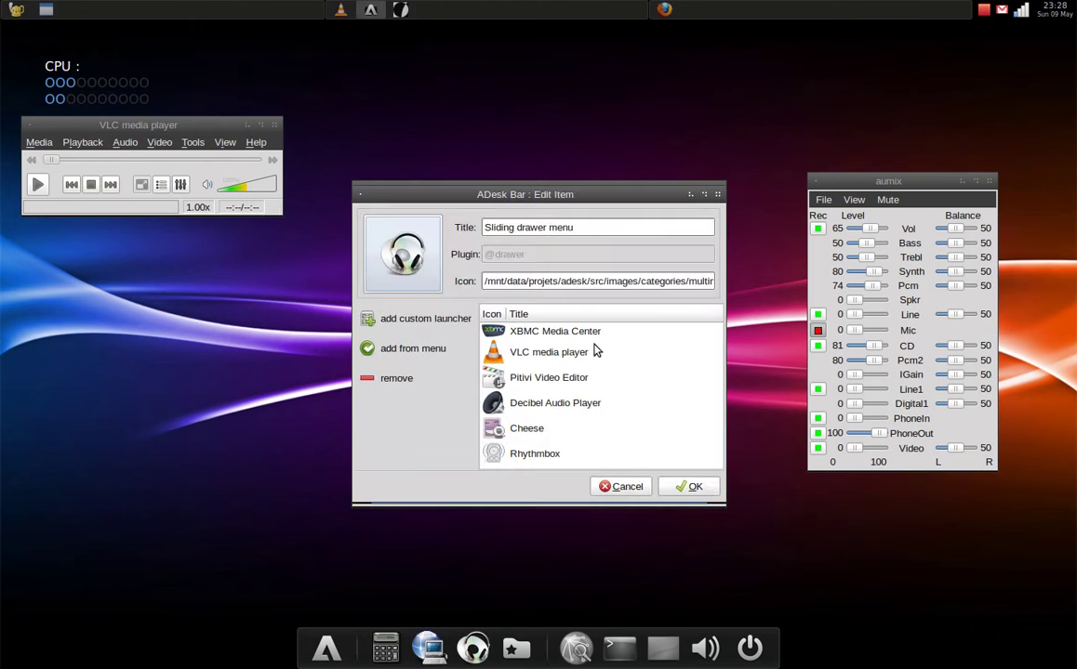
{"action": "left_click_drag", "start_coordinate": [587, 230], "coordinate": [430, 224]}
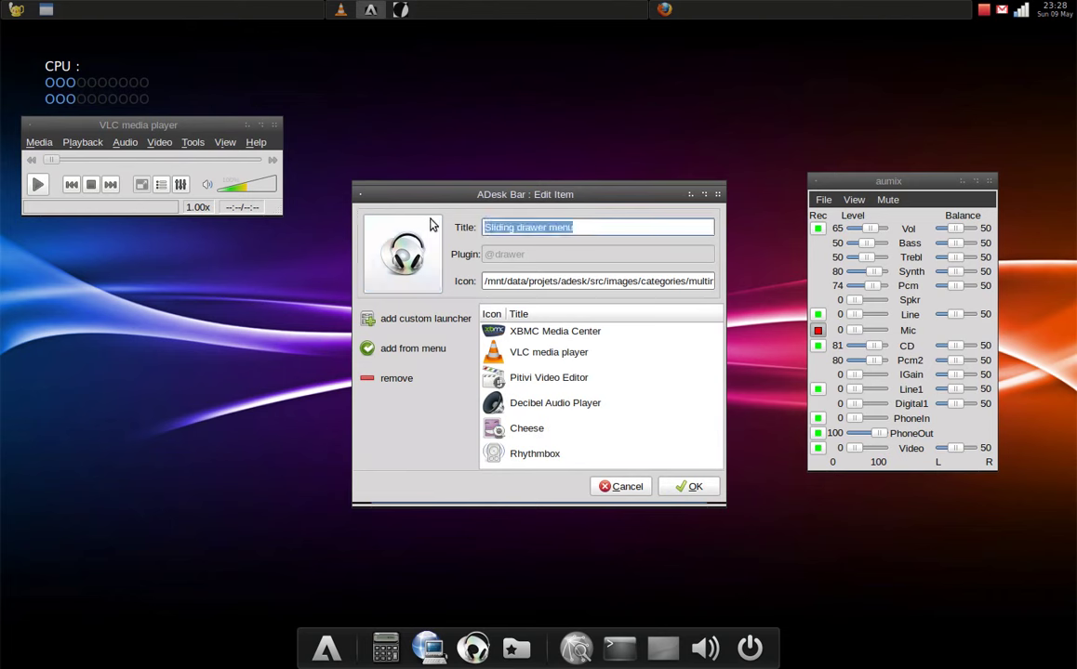
{"action": "type", "text": "Multimedia"}
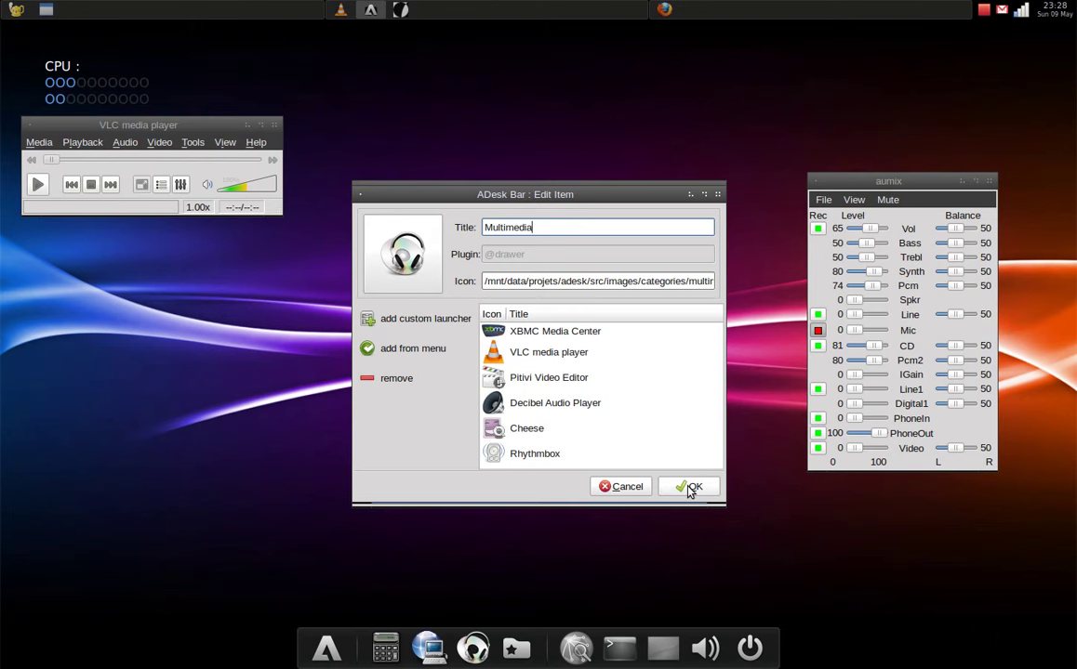
Add gtk-recordMyDesktop and Sound Recorder from the Sound & Video applications to the Multimedia drawer.
{"action": "left_click", "coordinate": [415, 352]}
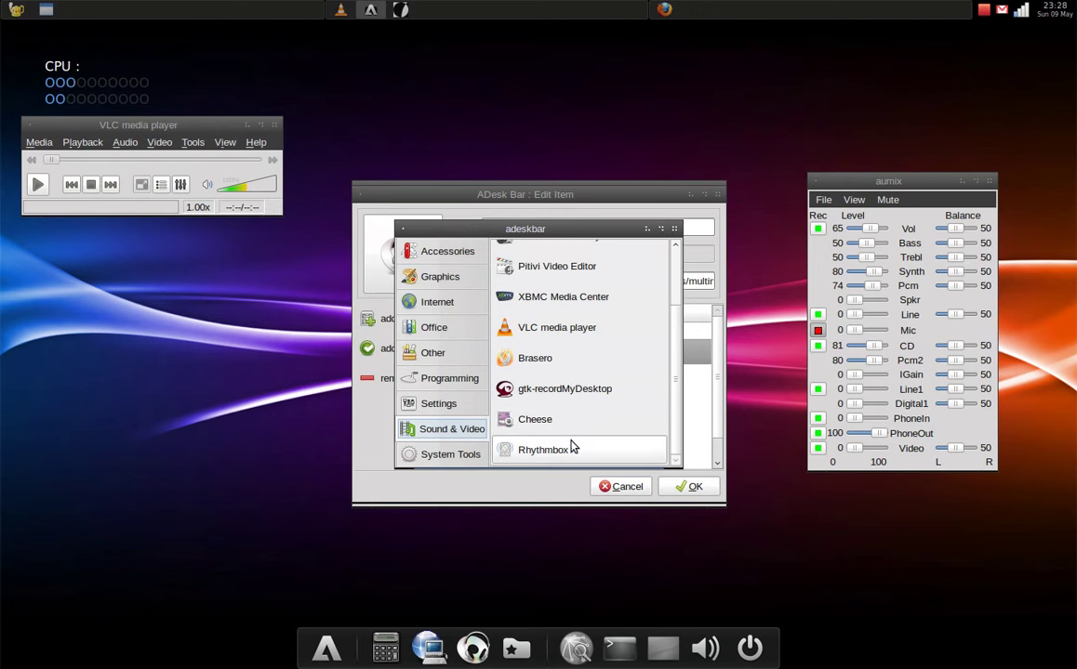
{"action": "left_click", "coordinate": [559, 391]}
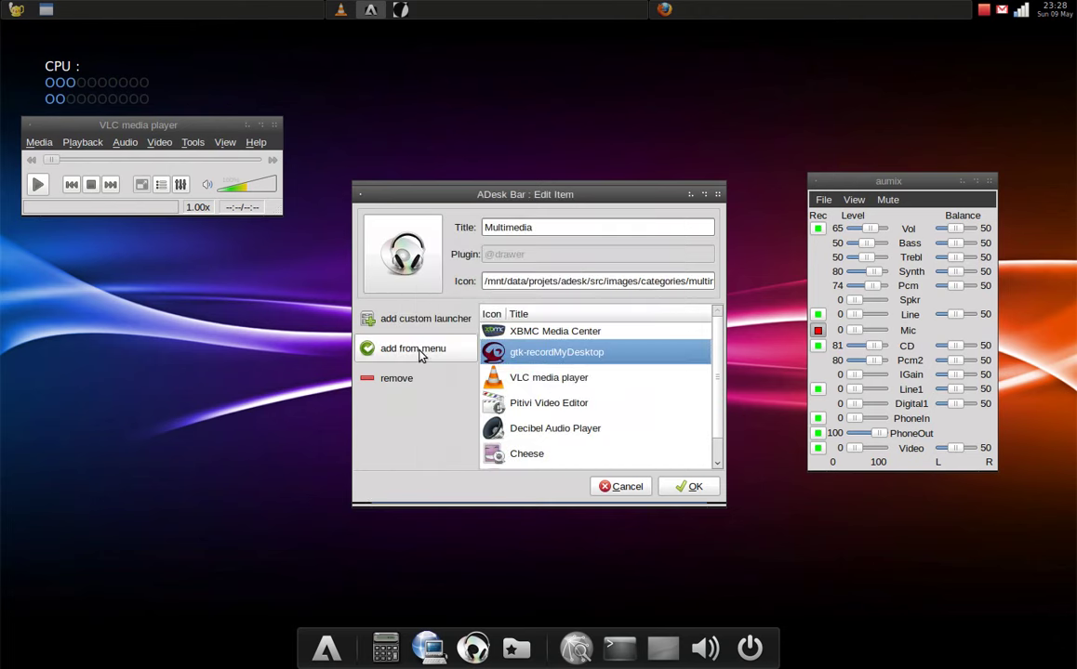
{"action": "left_click", "coordinate": [423, 353]}
{"action": "scroll", "coordinate": [561, 366], "scroll_direction": "up", "scroll_amount": 3}
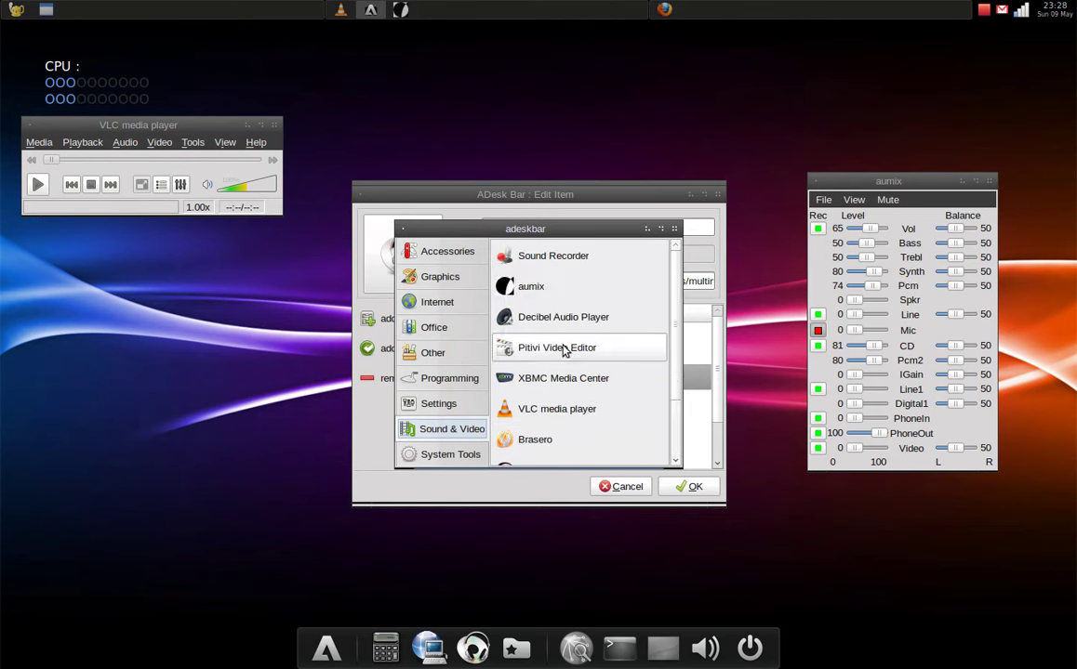
{"action": "left_click", "coordinate": [558, 260]}
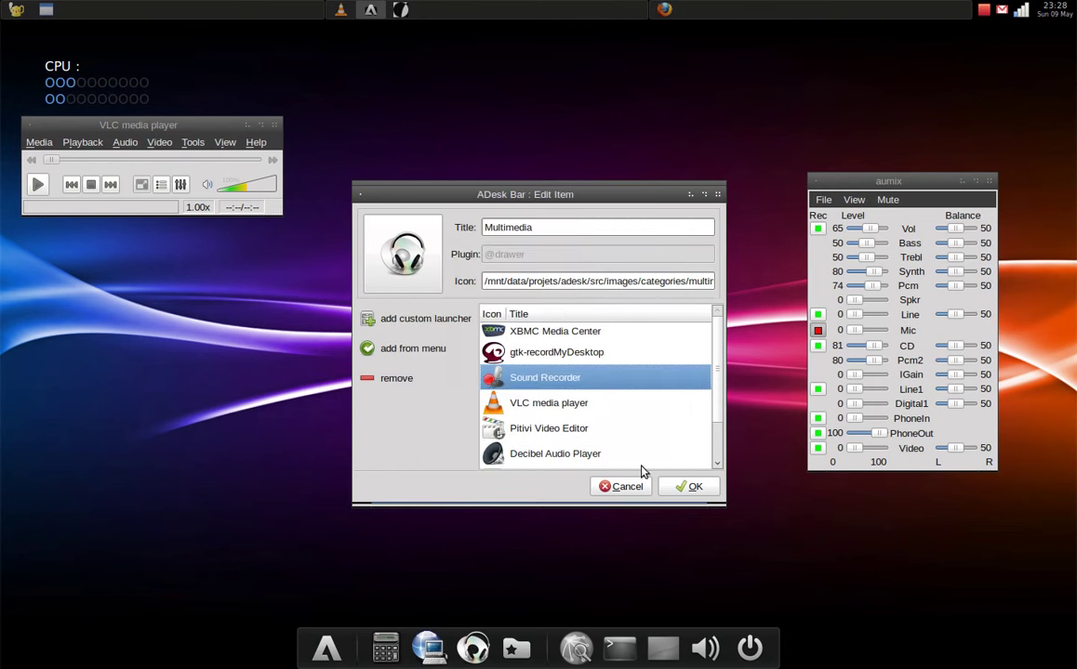
Move Cheese directly below gtk-recordMyDesktop in the drawer, save the item and refresh the bar to check the order.
{"action": "scroll", "coordinate": [620, 440], "scroll_direction": "down", "scroll_amount": 2}
{"action": "left_click", "coordinate": [591, 435]}
{"action": "left_click_drag", "start_coordinate": [591, 437], "coordinate": [603, 369]}
{"action": "left_click", "coordinate": [620, 488]}
{"action": "left_click", "coordinate": [688, 490]}
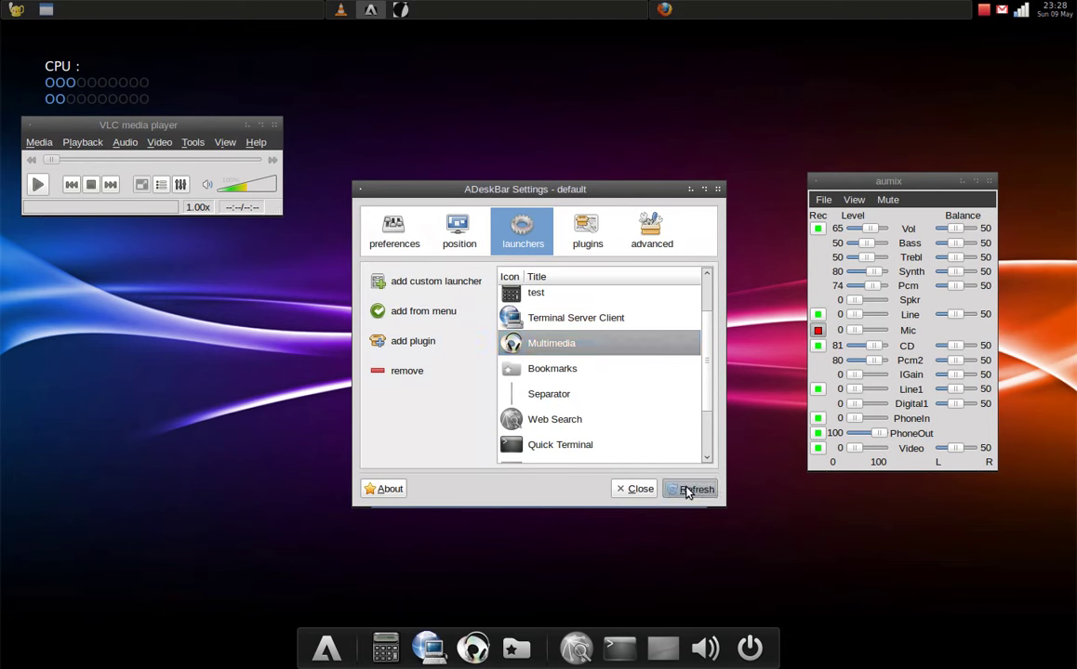
{"action": "left_click", "coordinate": [473, 648]}
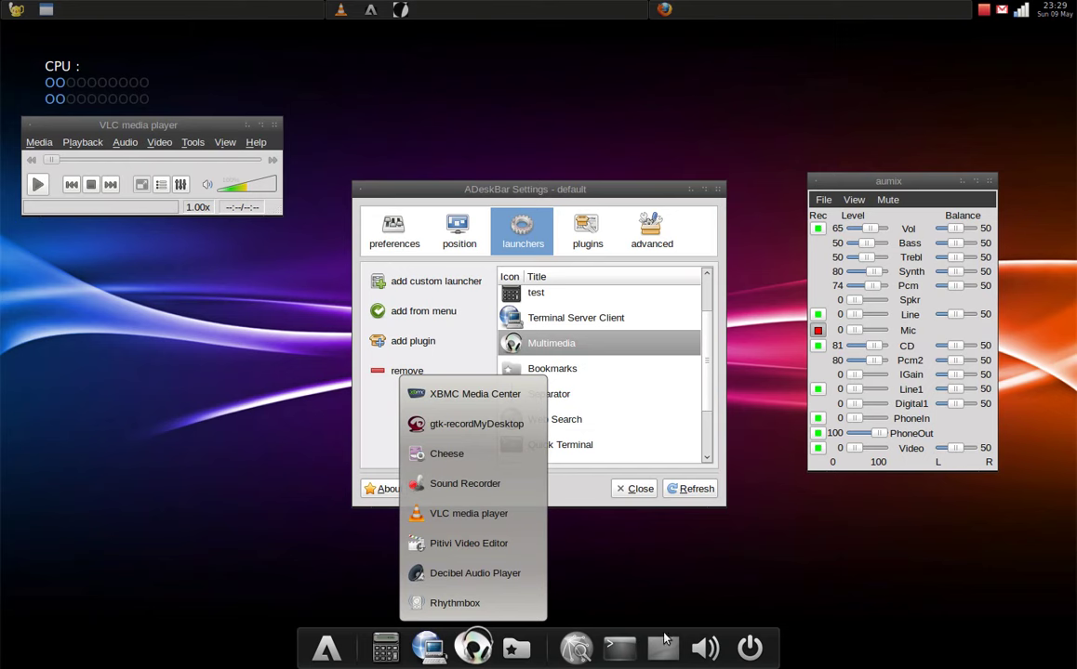
{"action": "left_click", "coordinate": [714, 570]}
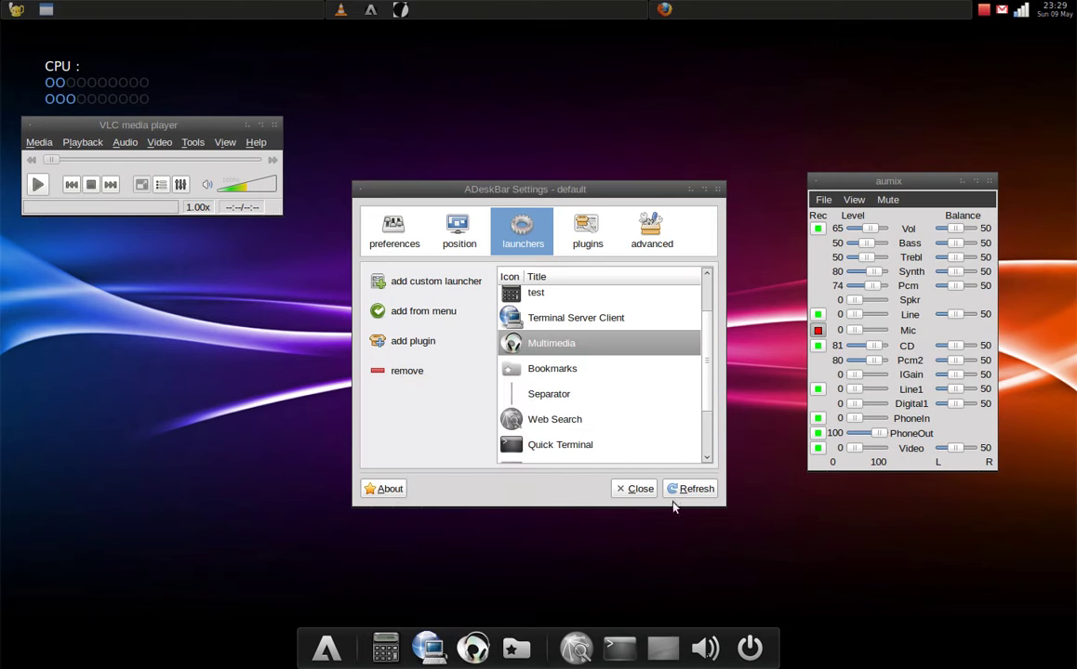
Look through the bar's position and preferences settings, and close the settings window.
{"action": "left_click", "coordinate": [455, 225]}
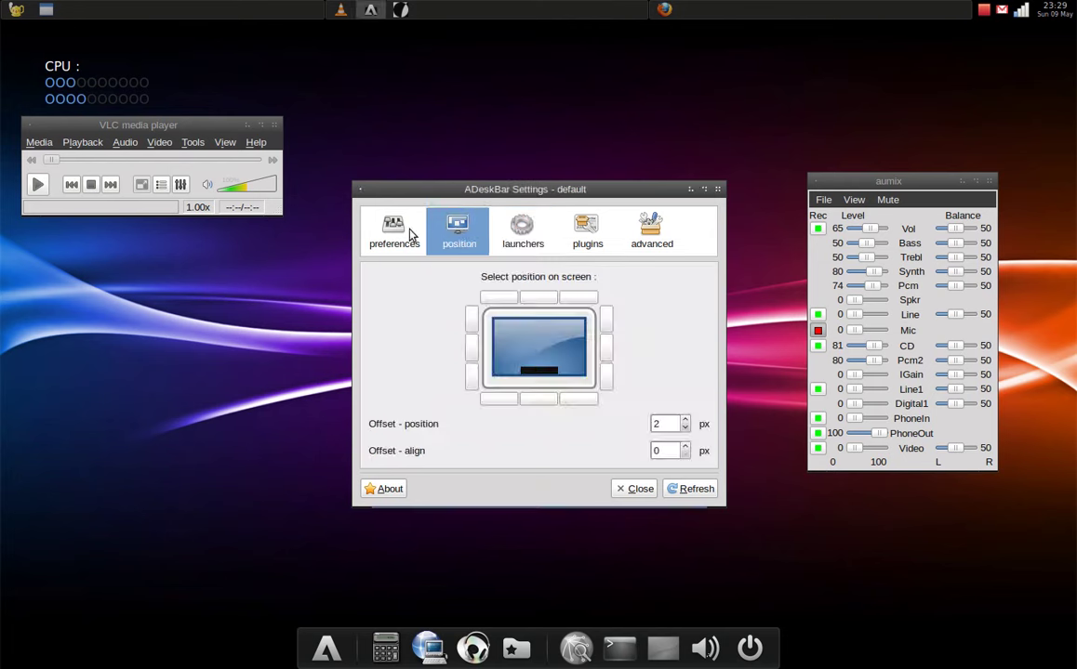
{"action": "left_click", "coordinate": [411, 234]}
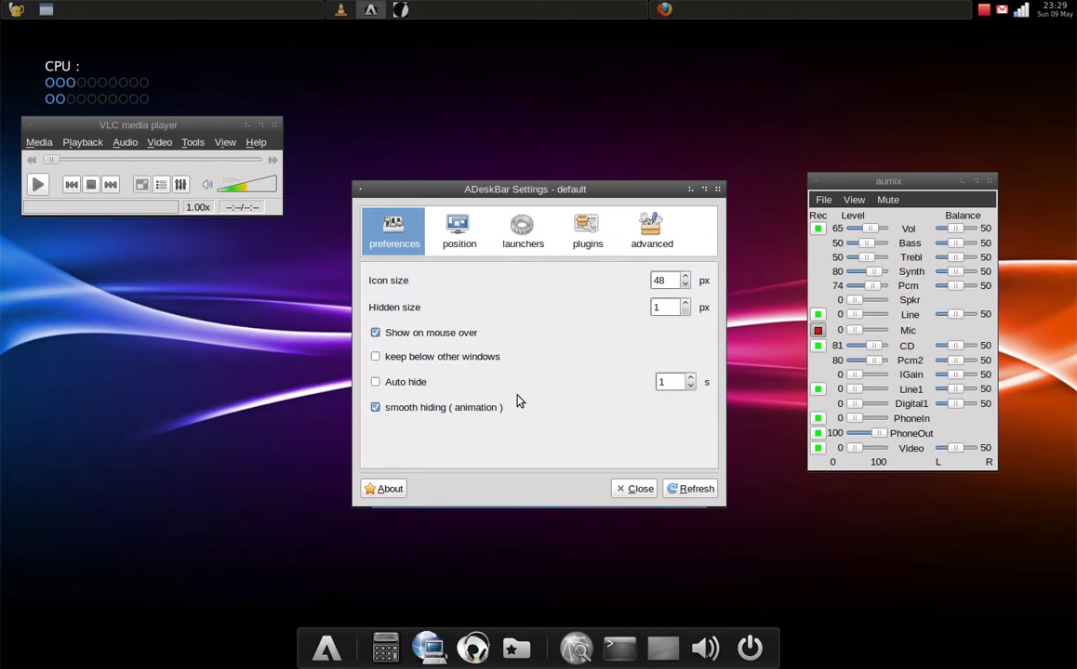
{"action": "left_click", "coordinate": [638, 489]}
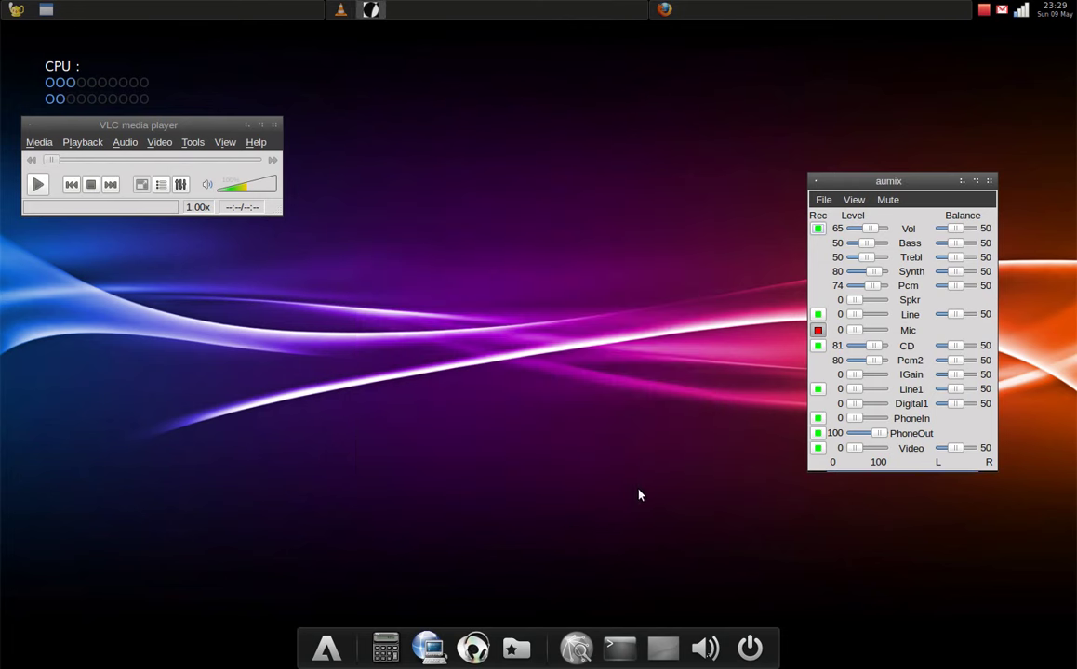